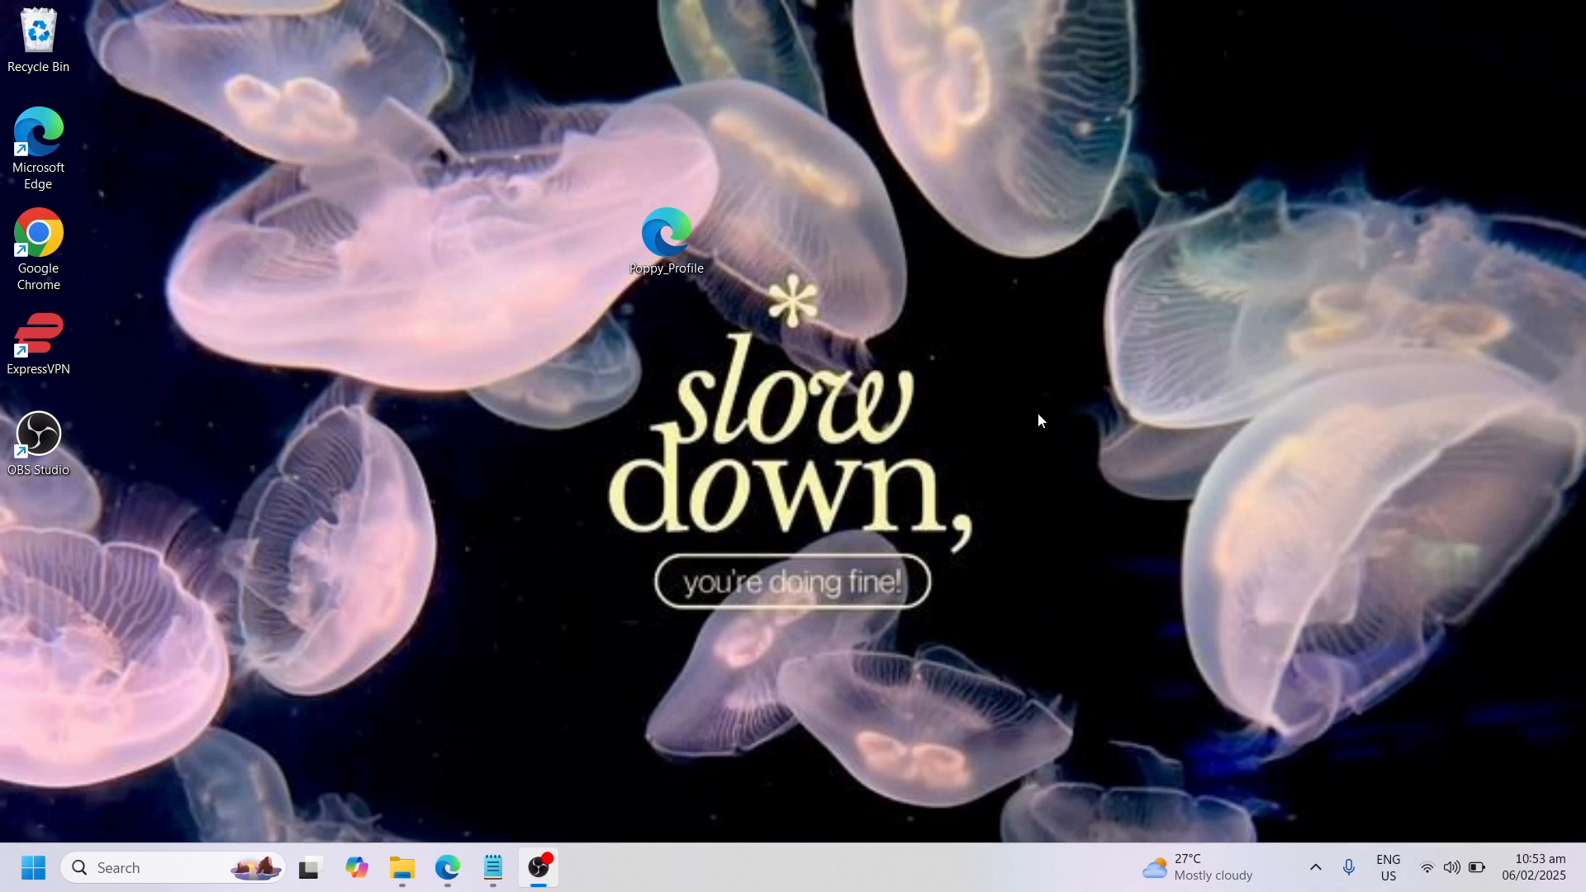
Open Device Manager, maximize its window, and expand the Sound, video and game controllers category.
click(1049, 167)
right_click(32, 874)
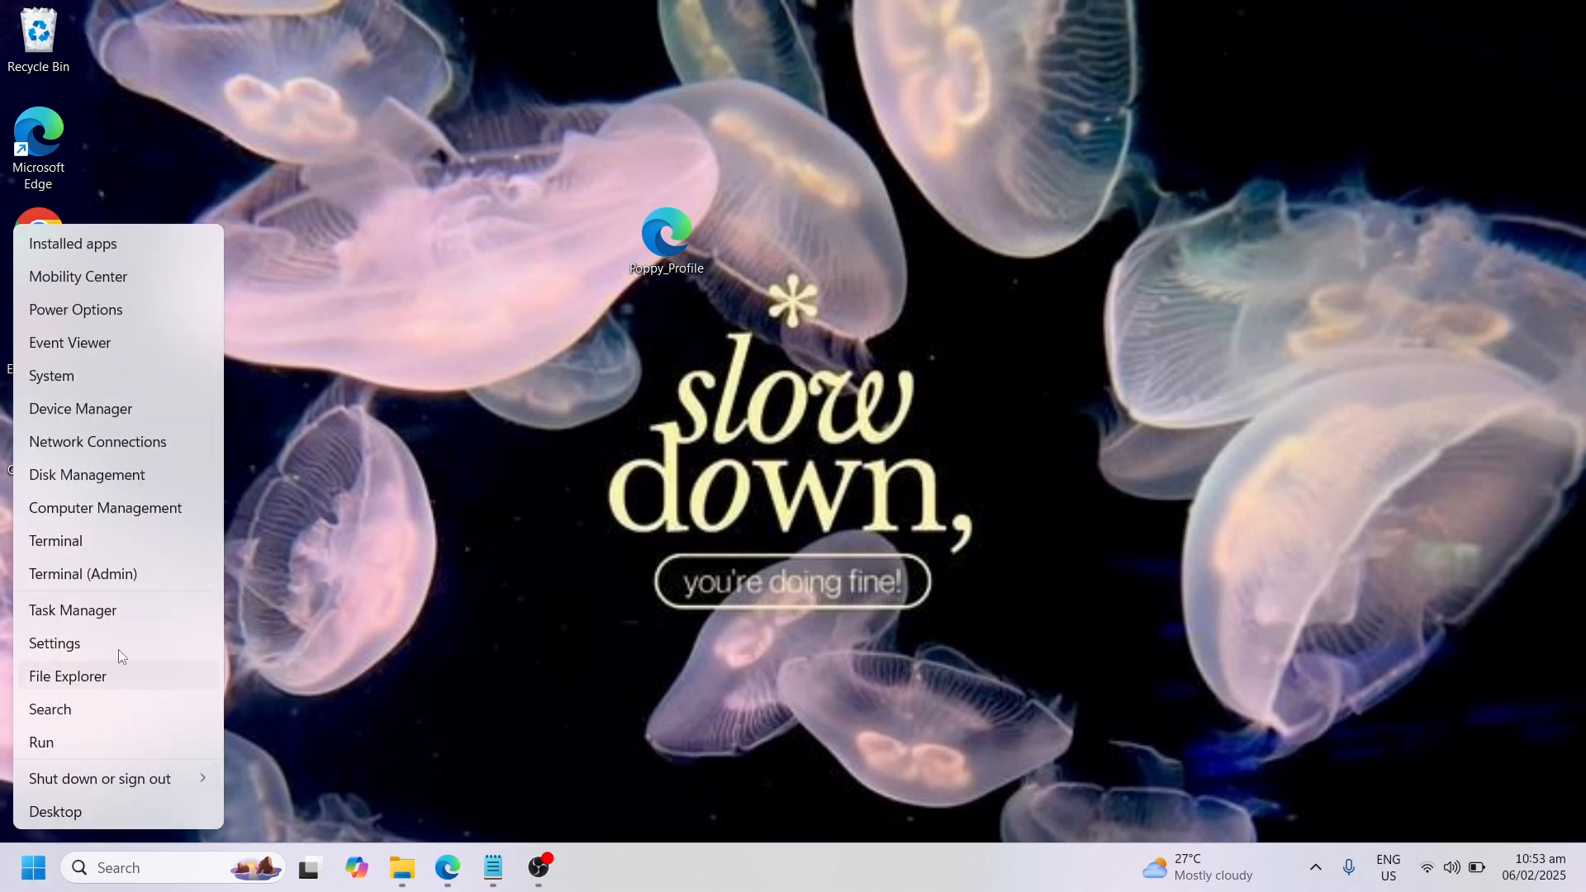
click(120, 410)
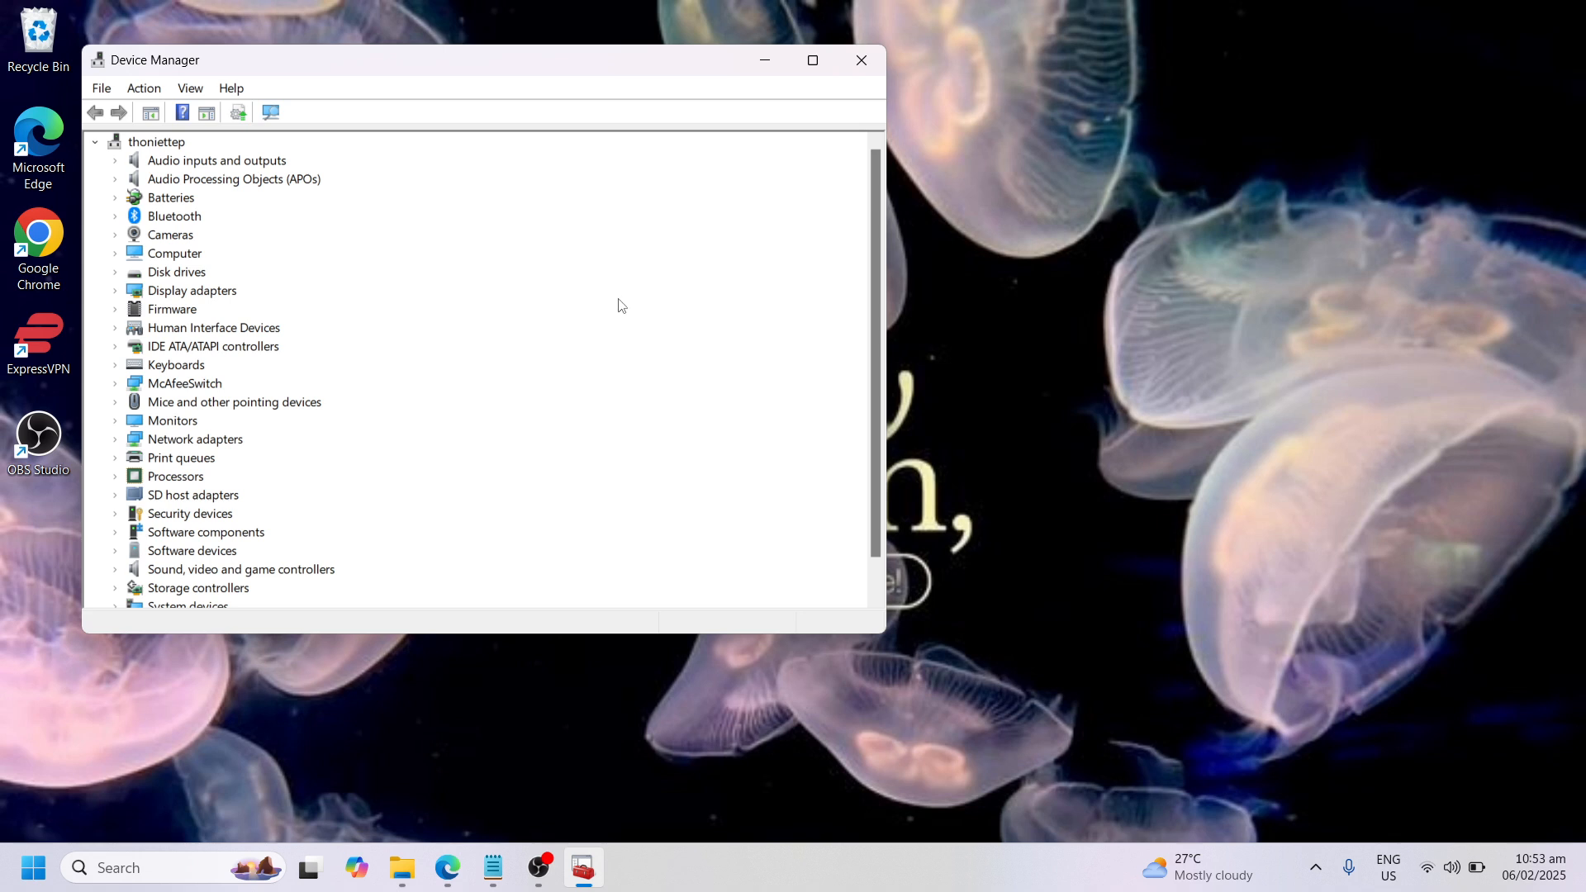
click(813, 61)
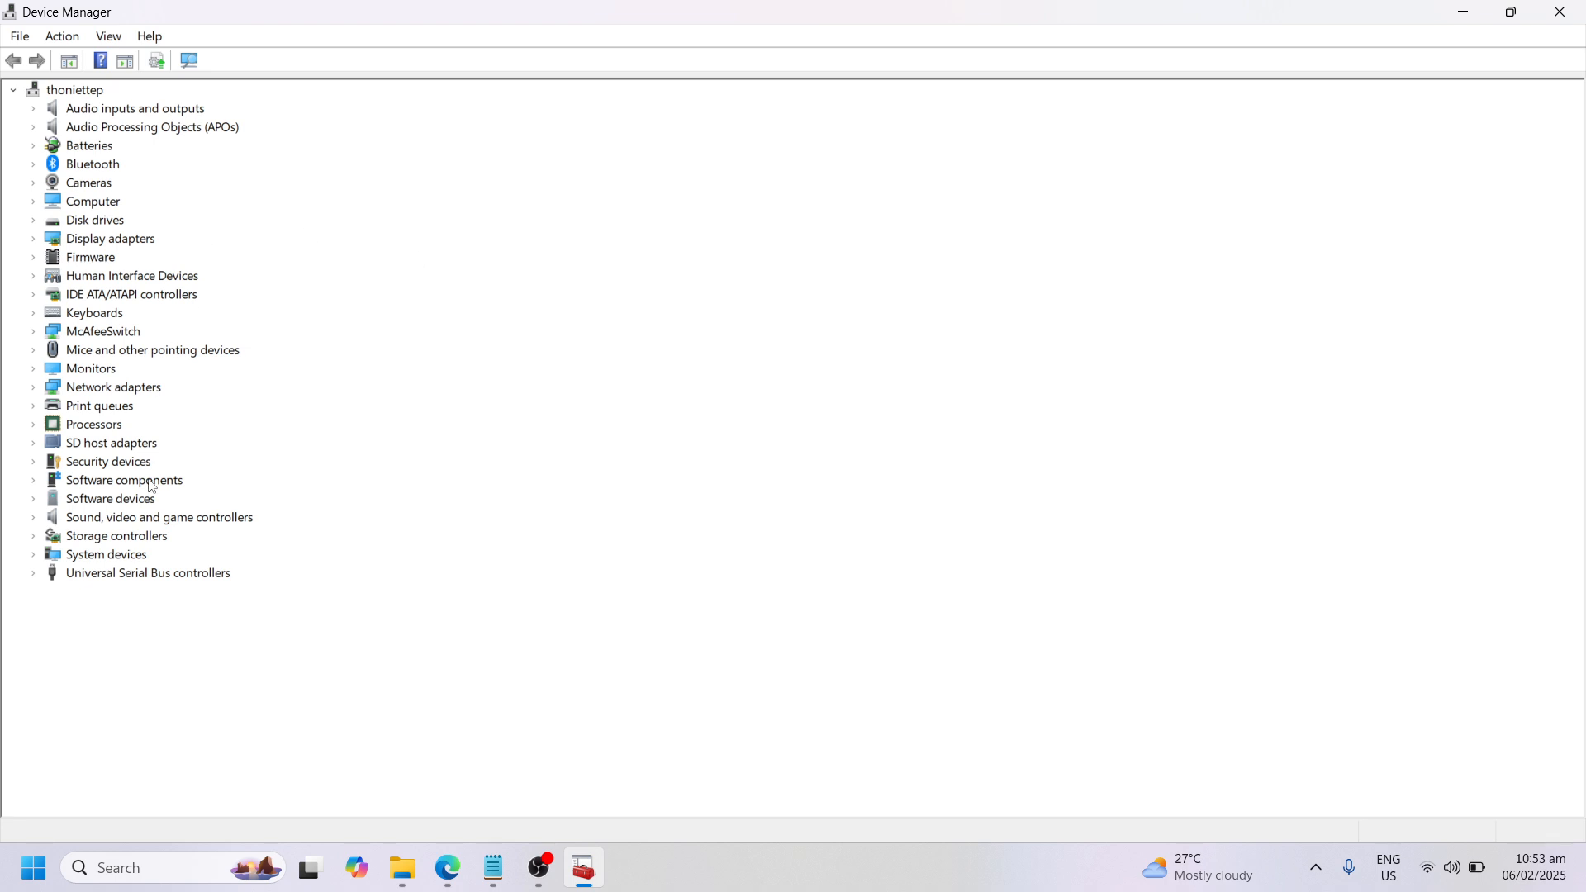
click(117, 520)
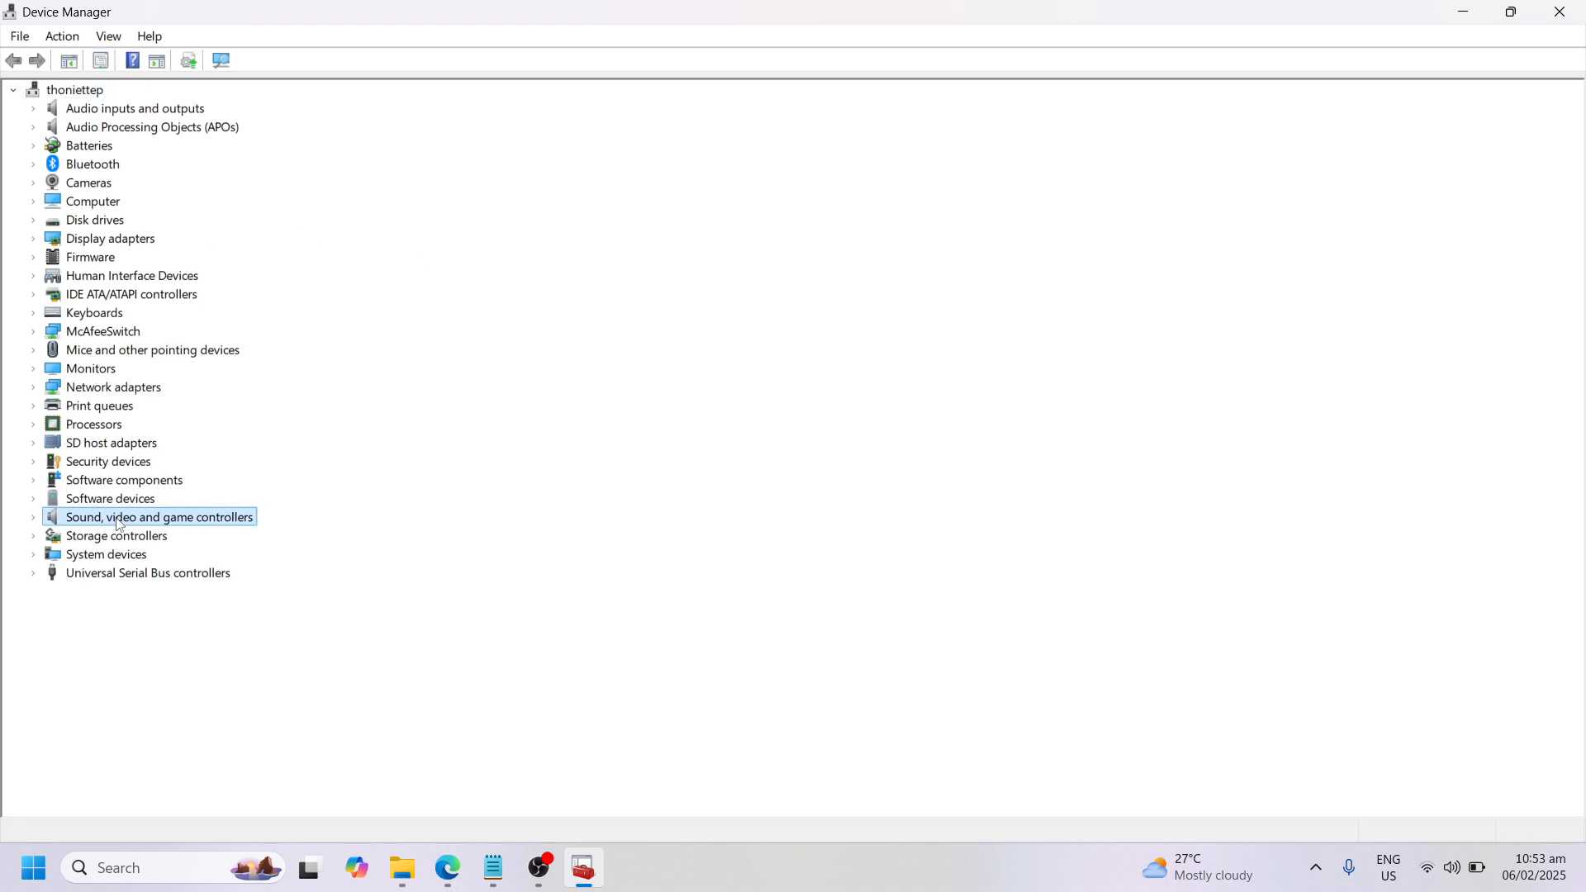
click(33, 521)
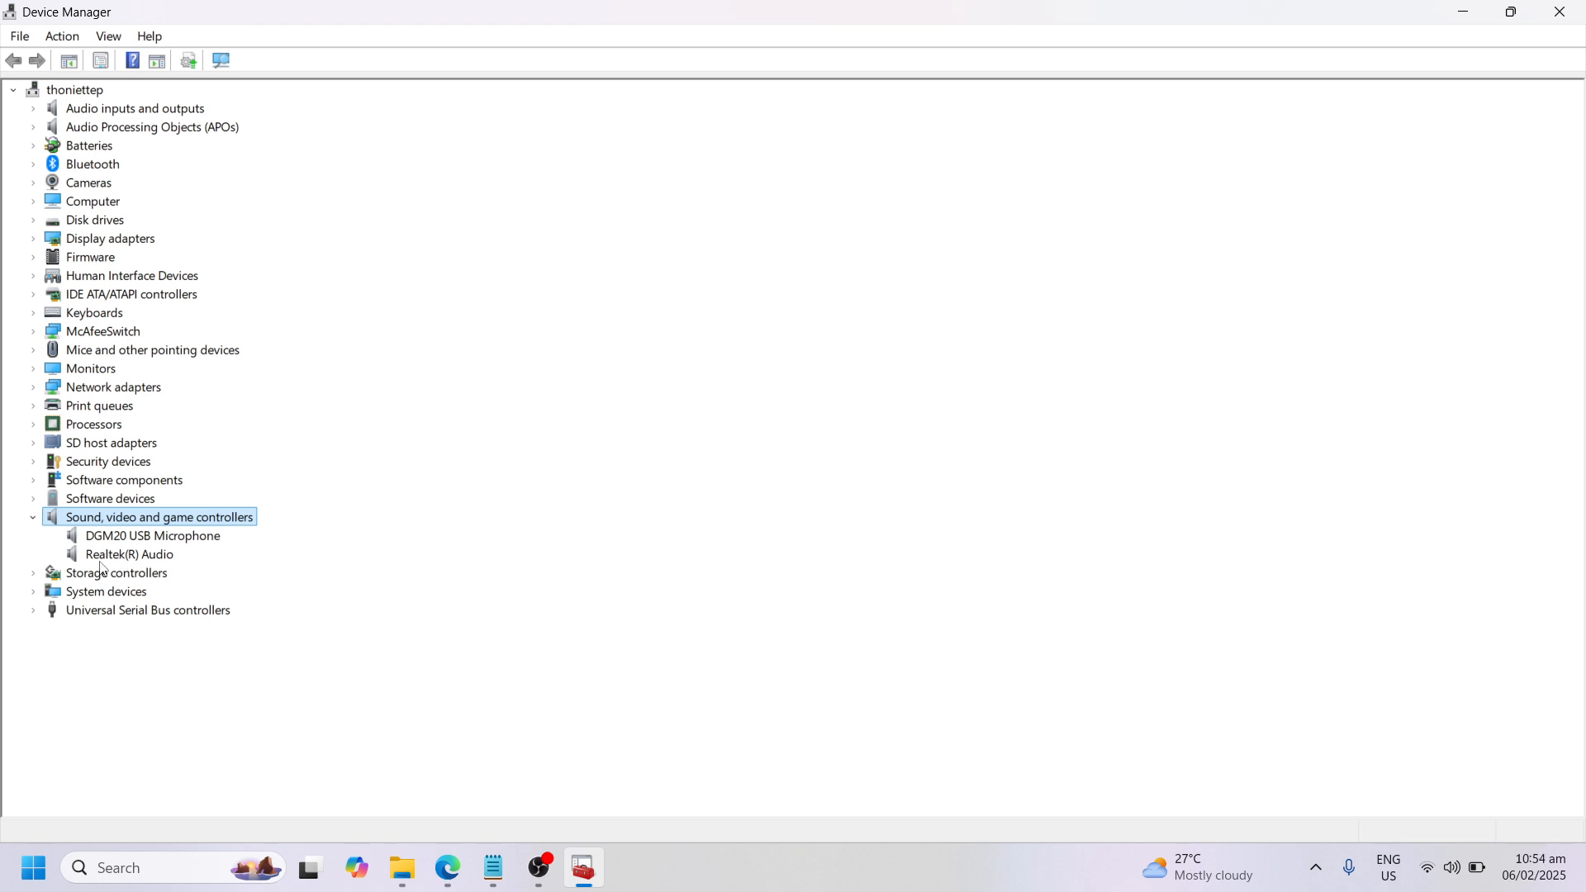
Run an automatic driver search for the Realtek(R) Audio device and close the update wizard.
click(159, 560)
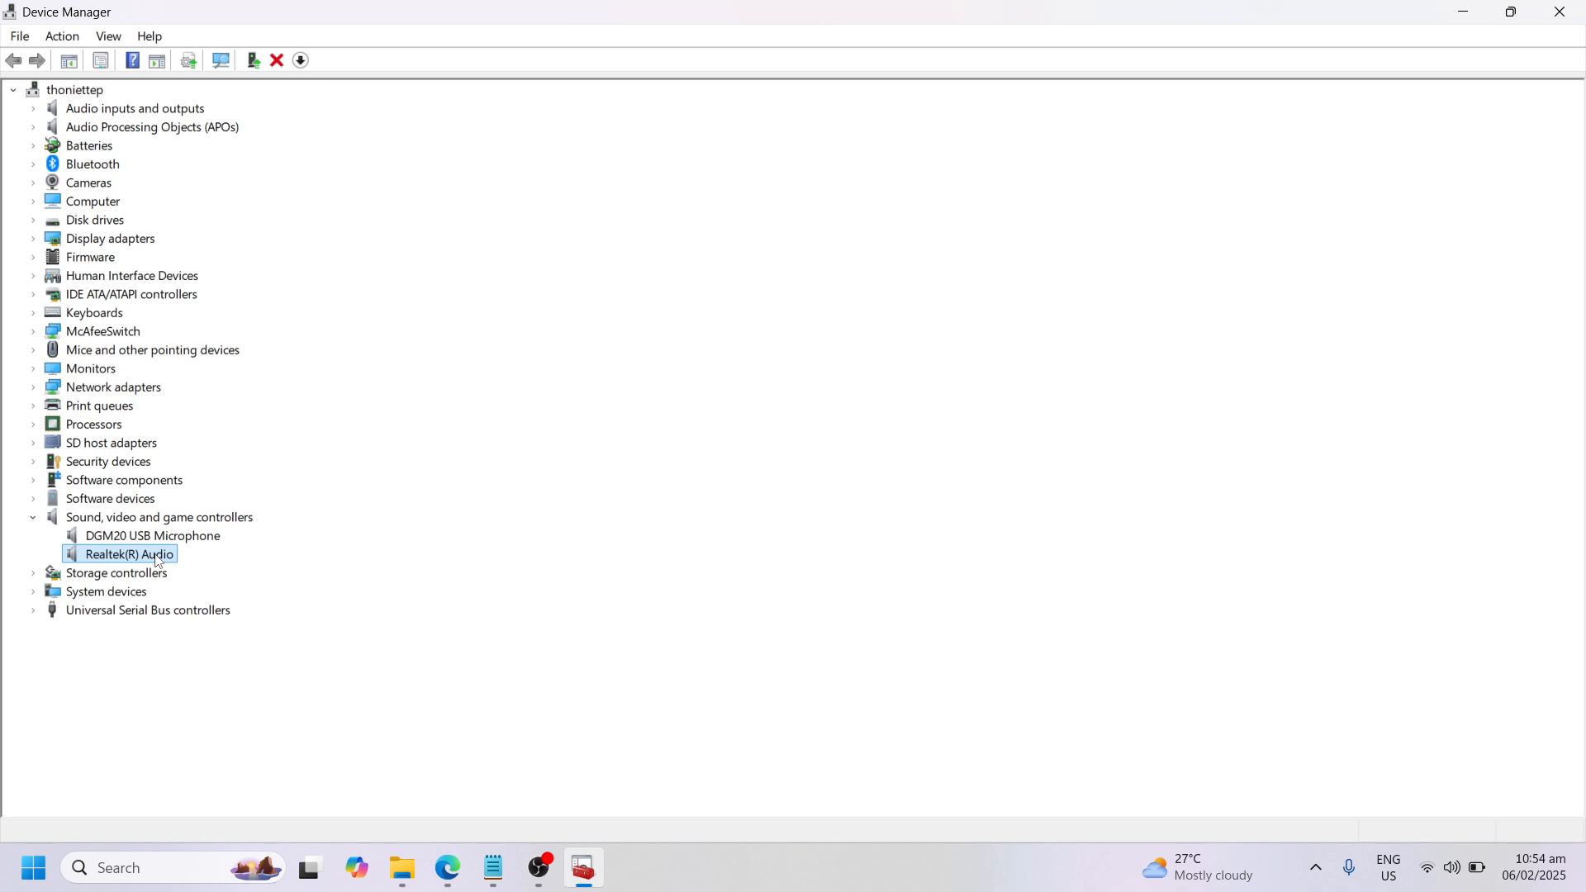
right_click(159, 561)
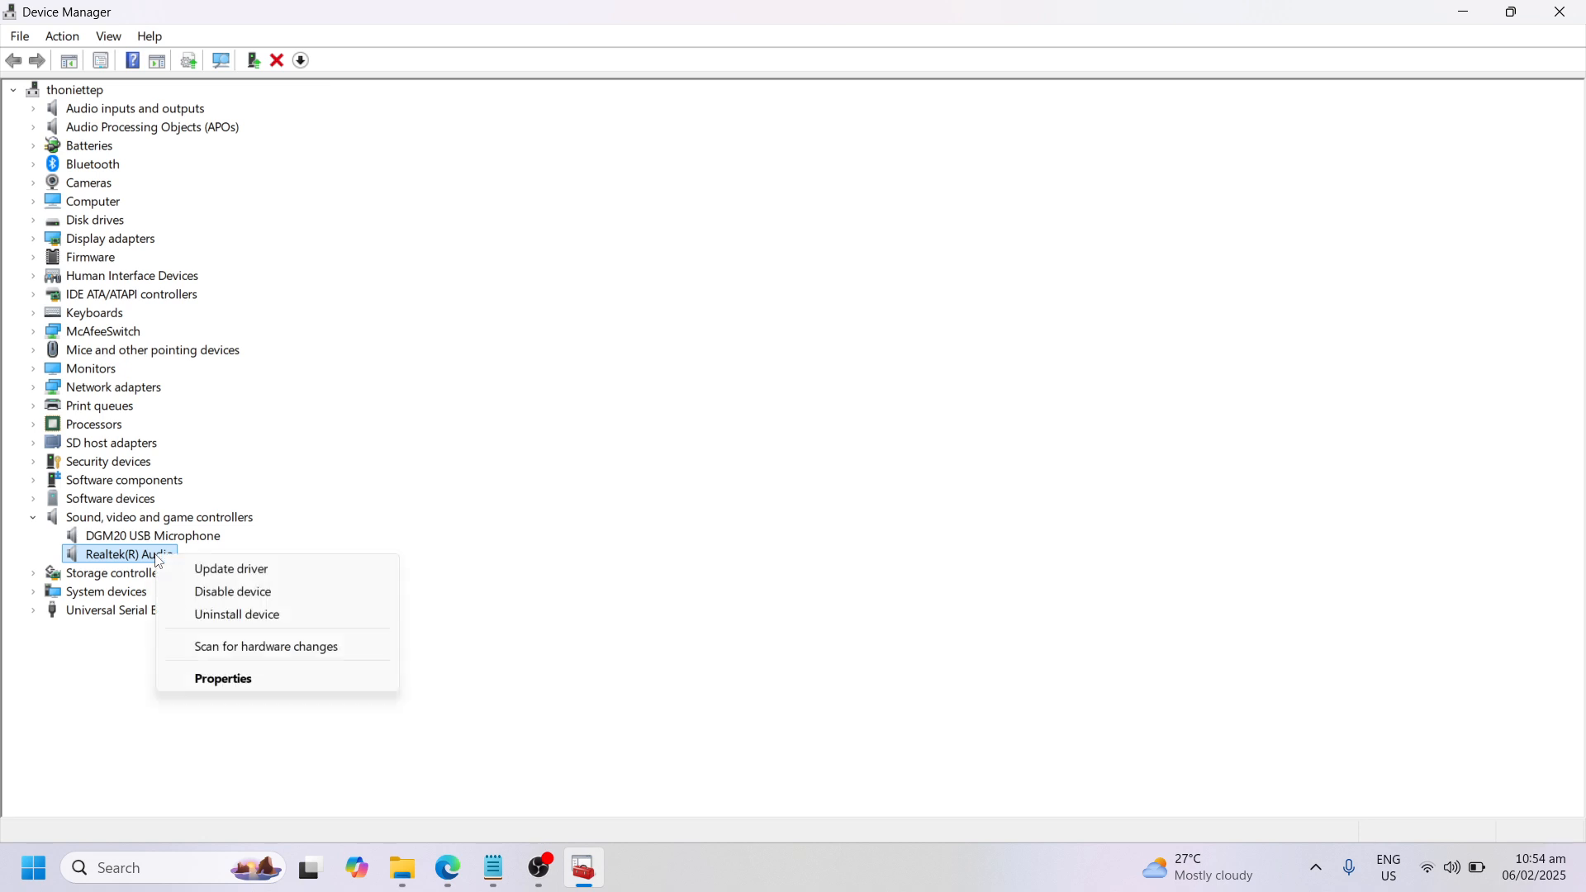
click(248, 576)
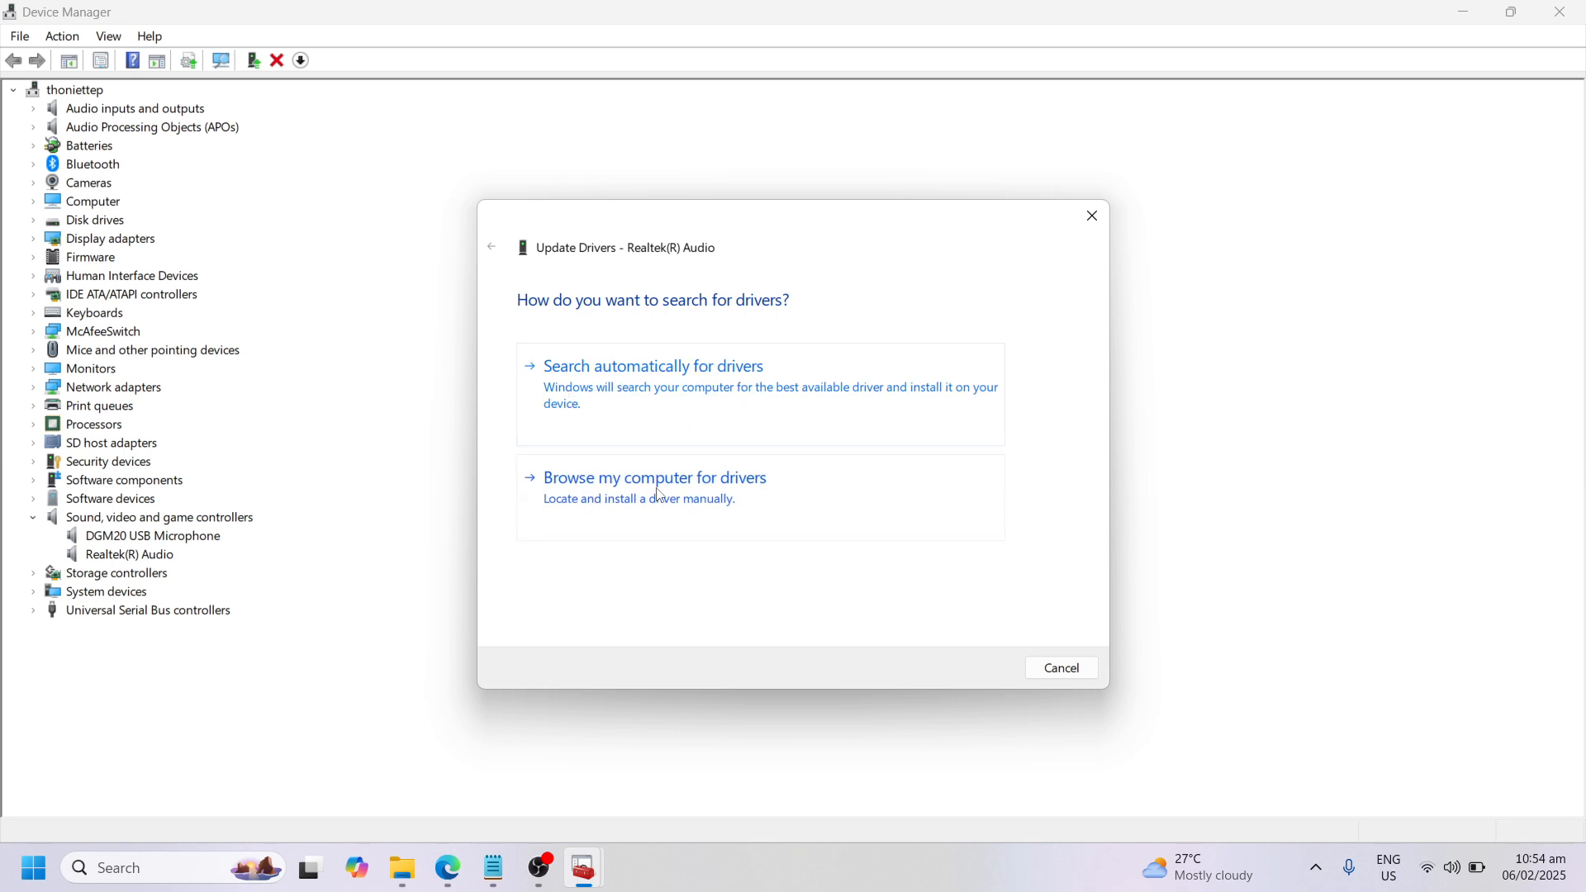
click(708, 411)
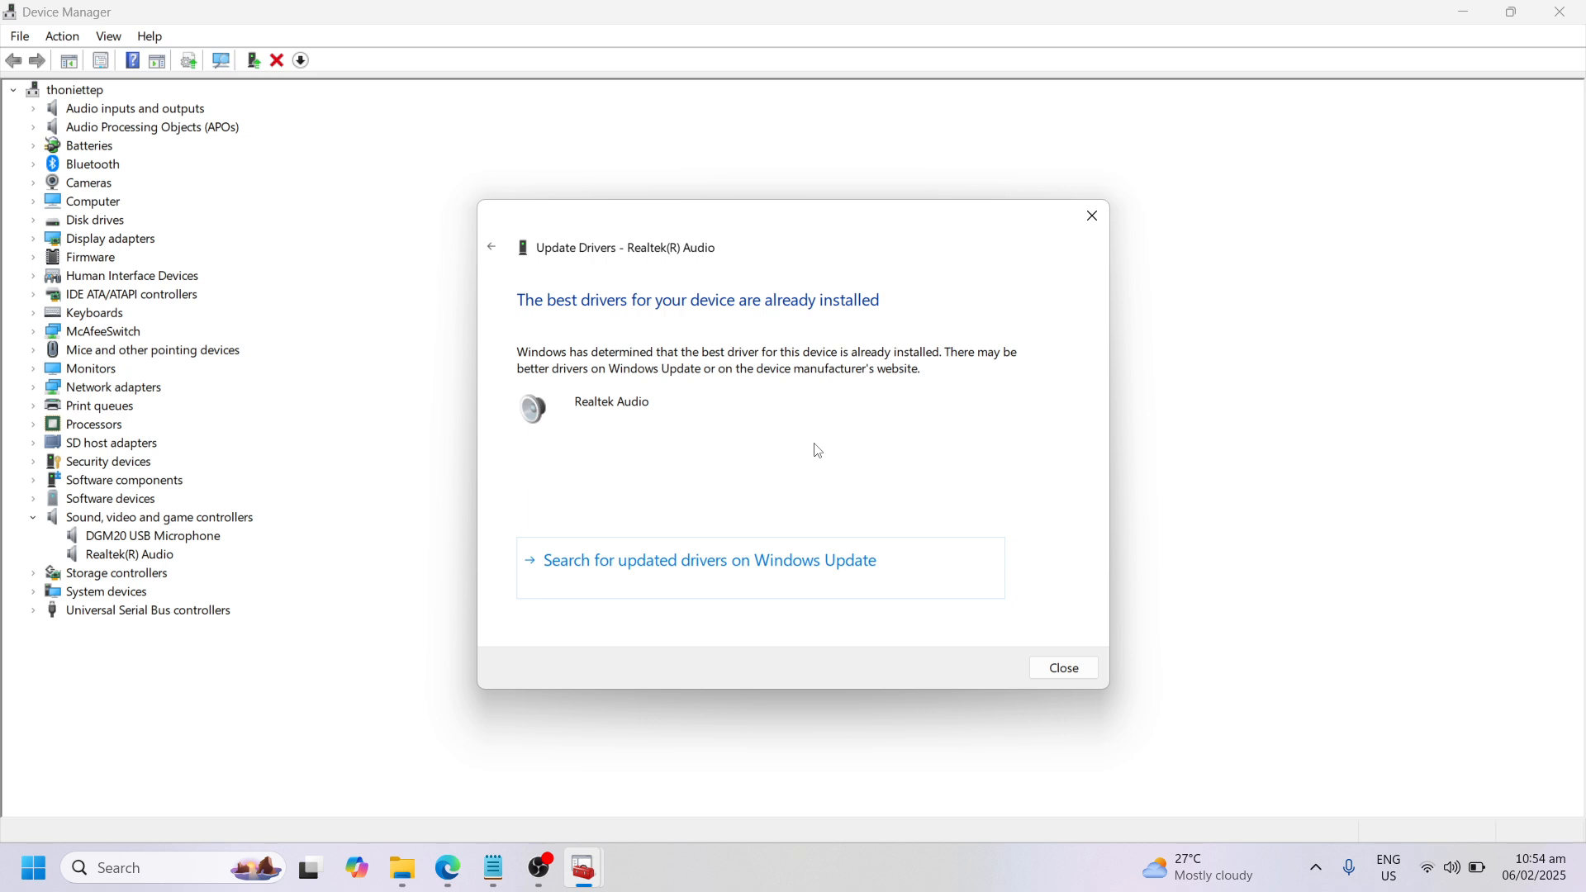
click(1096, 225)
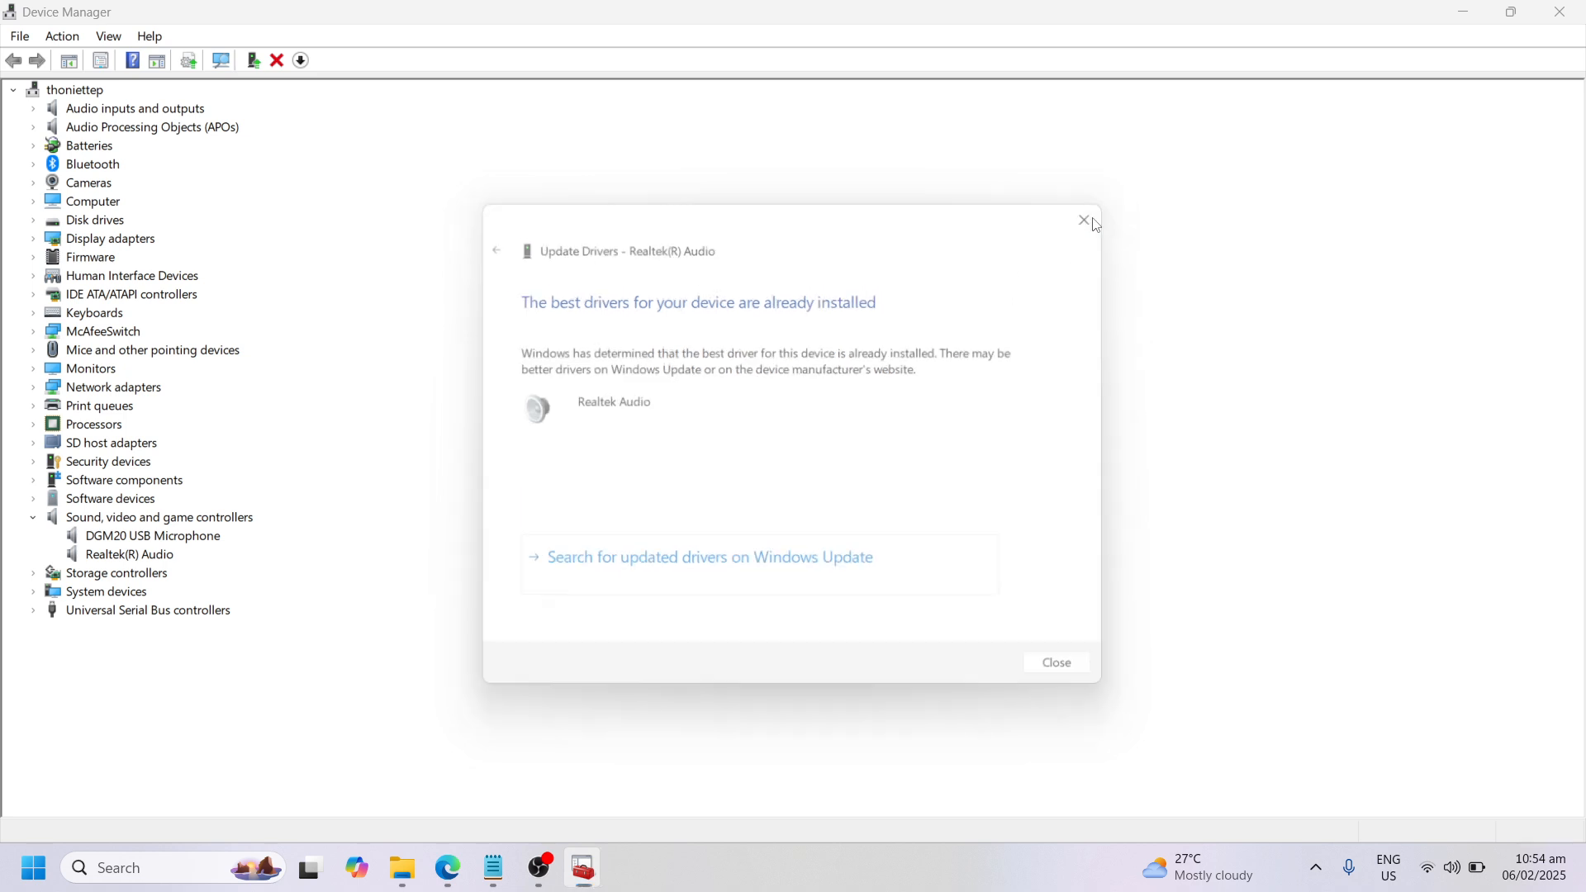
Review the uninstall prompt for Realtek(R) Audio, dismiss it without uninstalling, and close Device Manager.
right_click(155, 559)
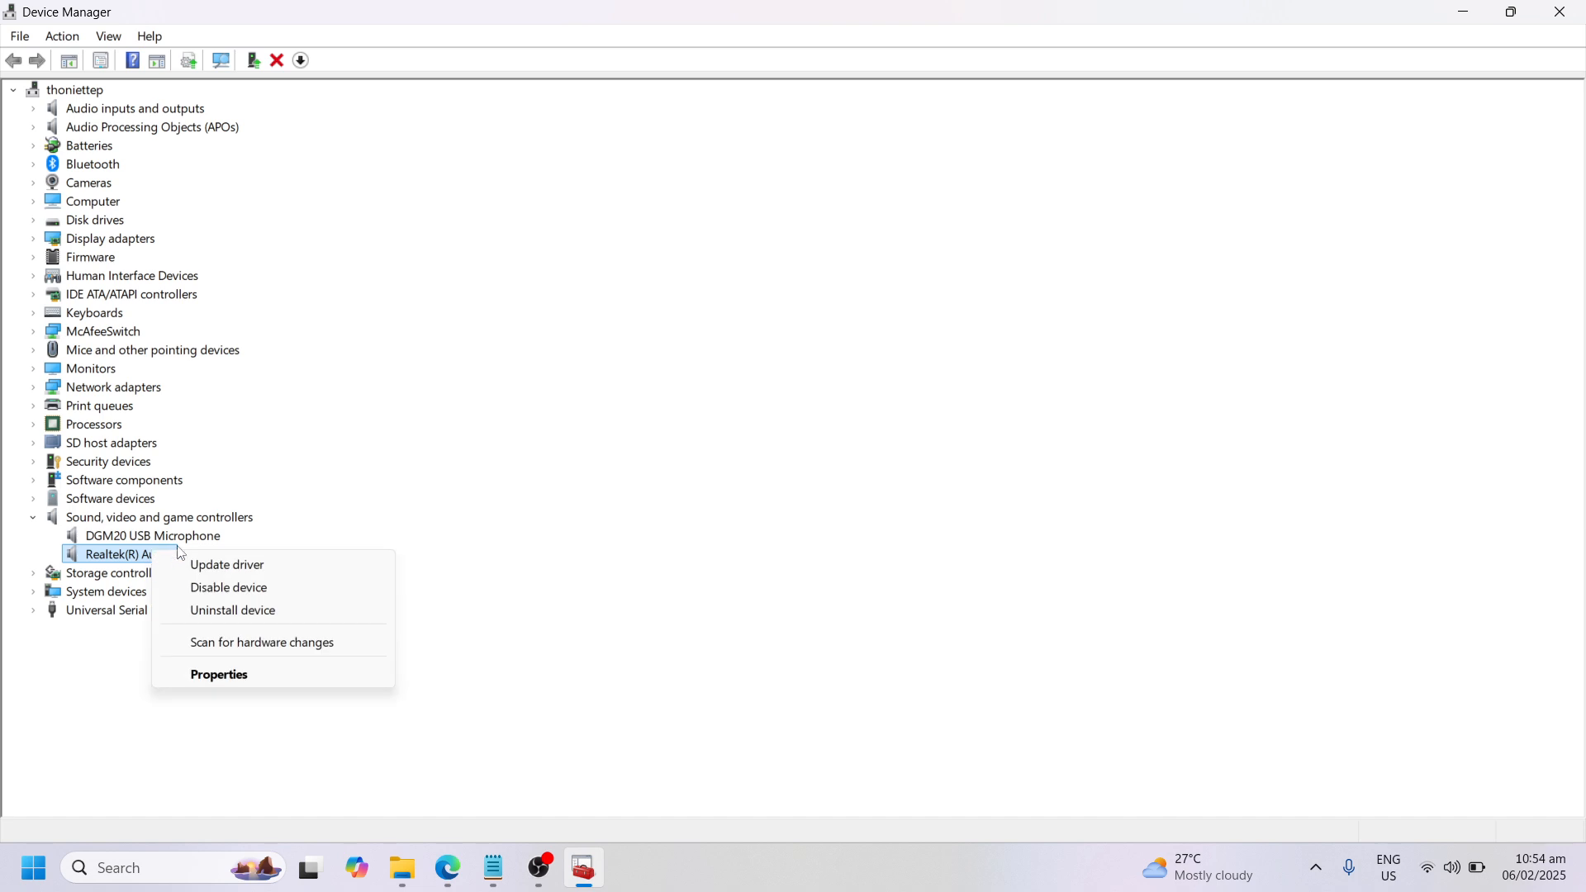
click(232, 611)
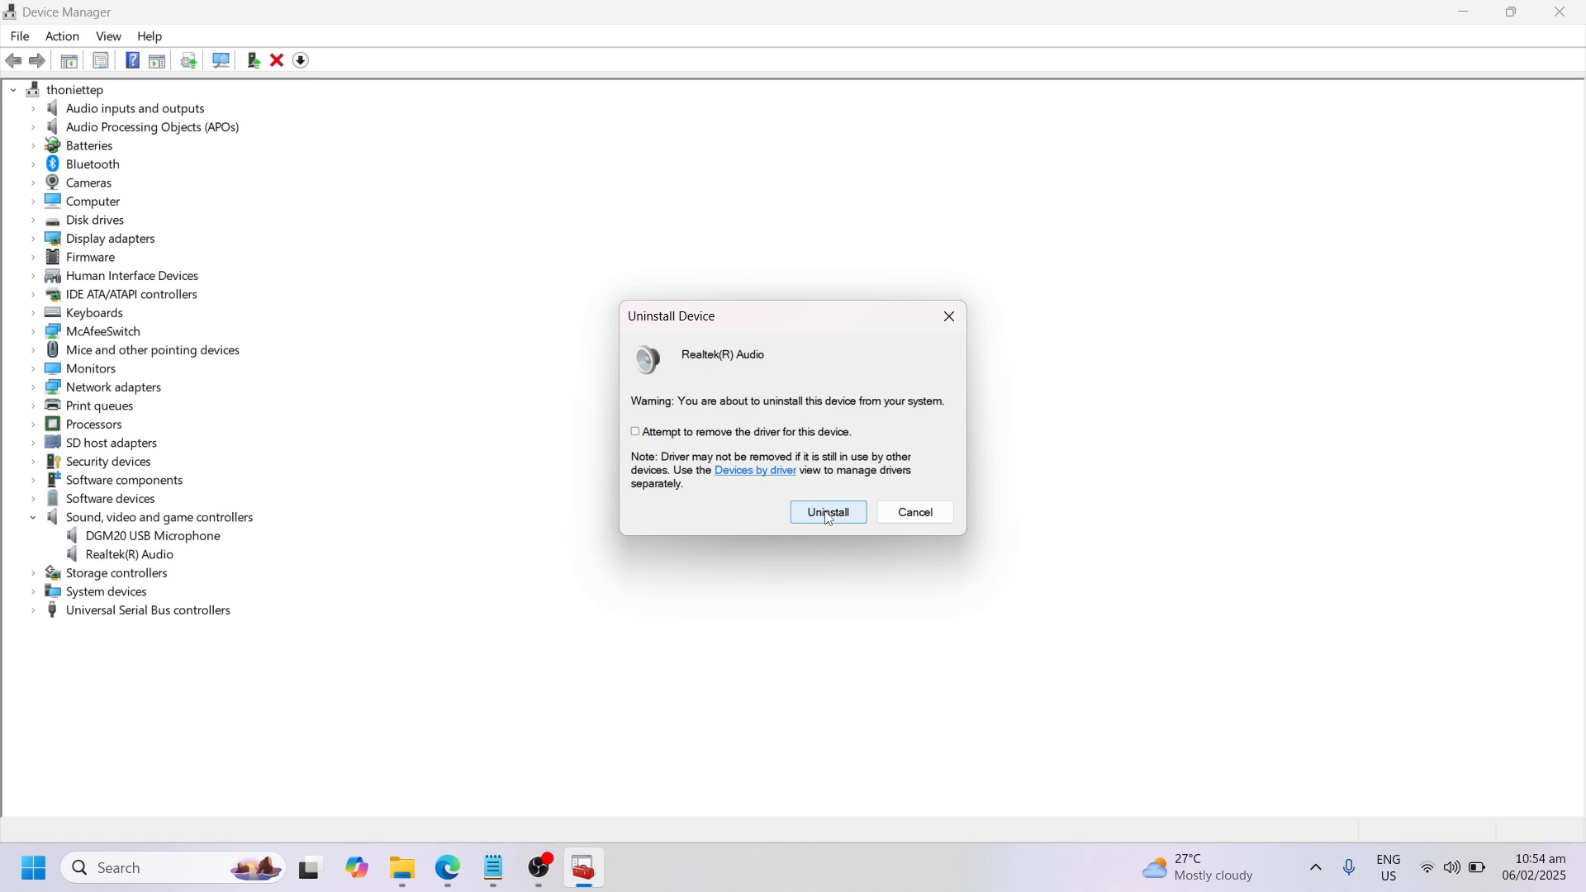
click(952, 320)
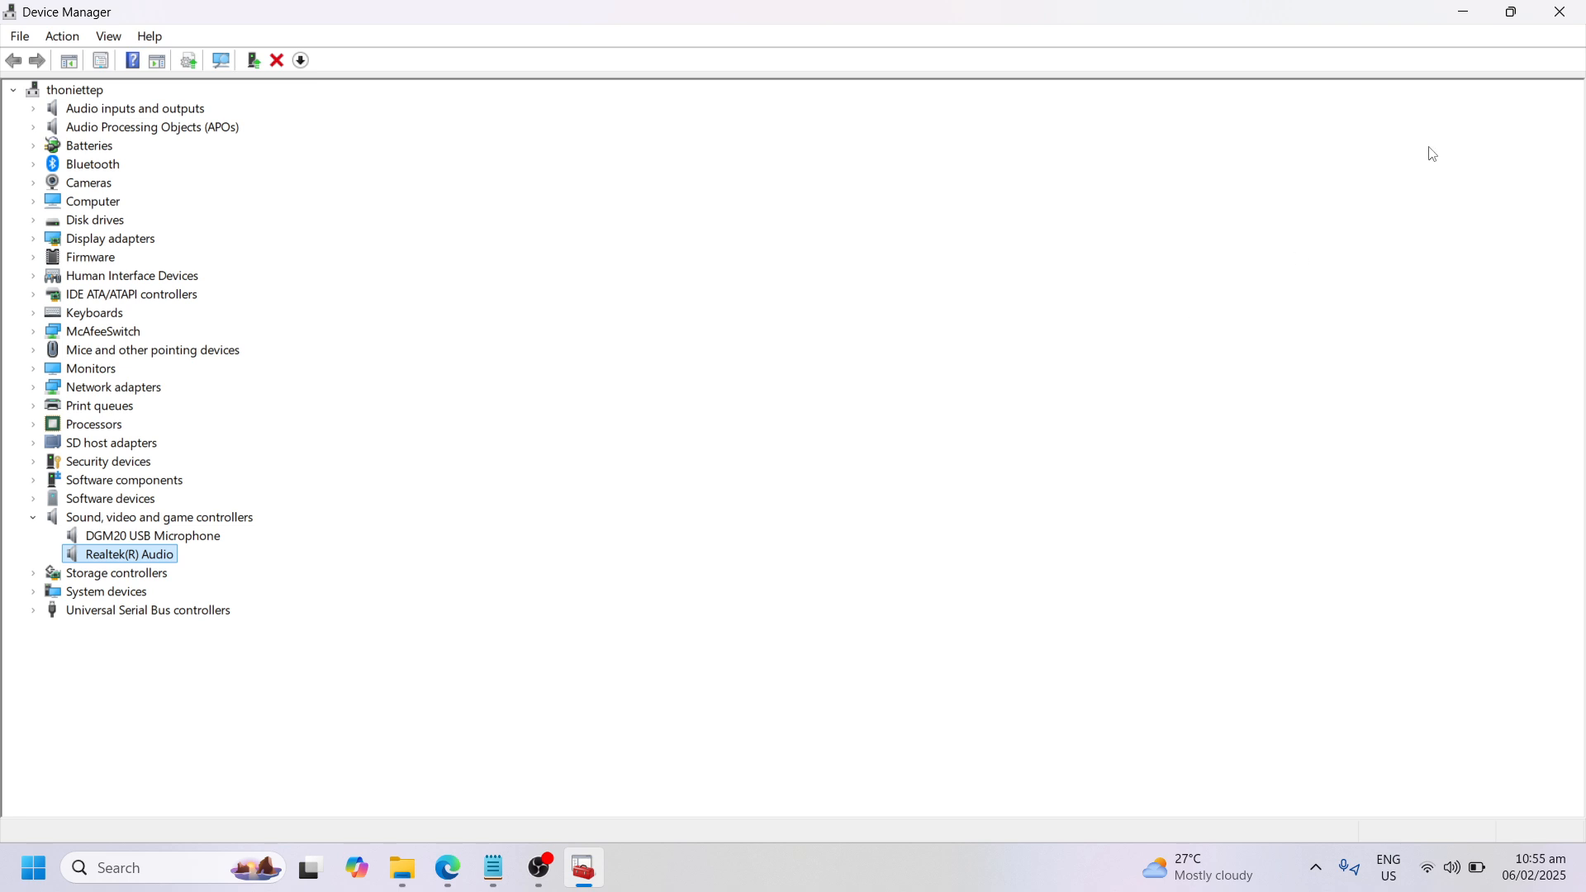
click(1558, 20)
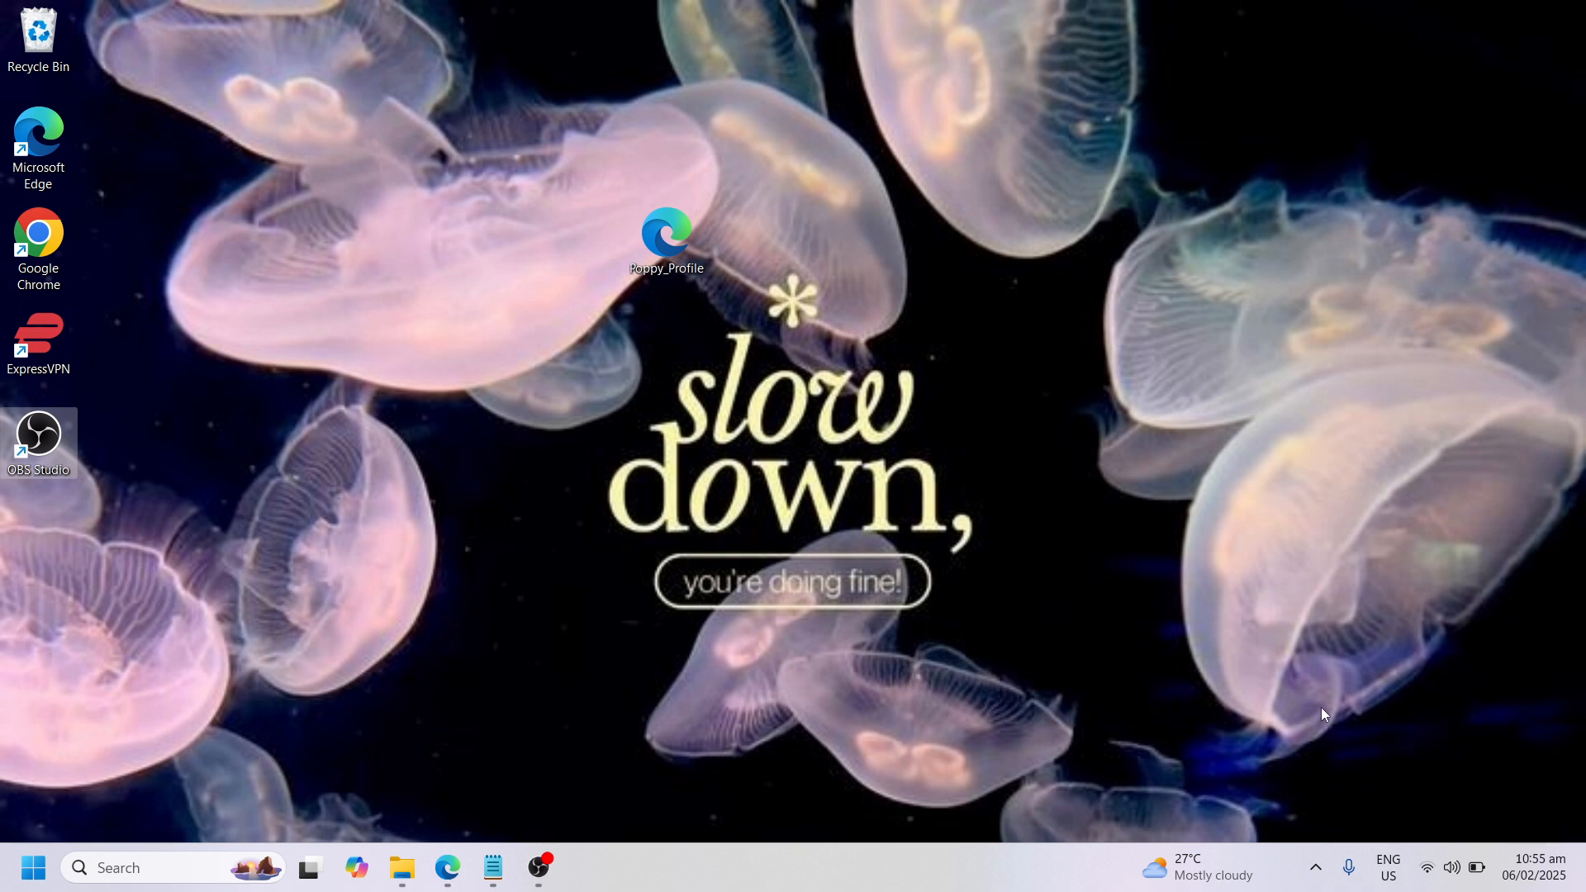
Open the system Sound settings page from the volume control in quick settings.
click(1453, 867)
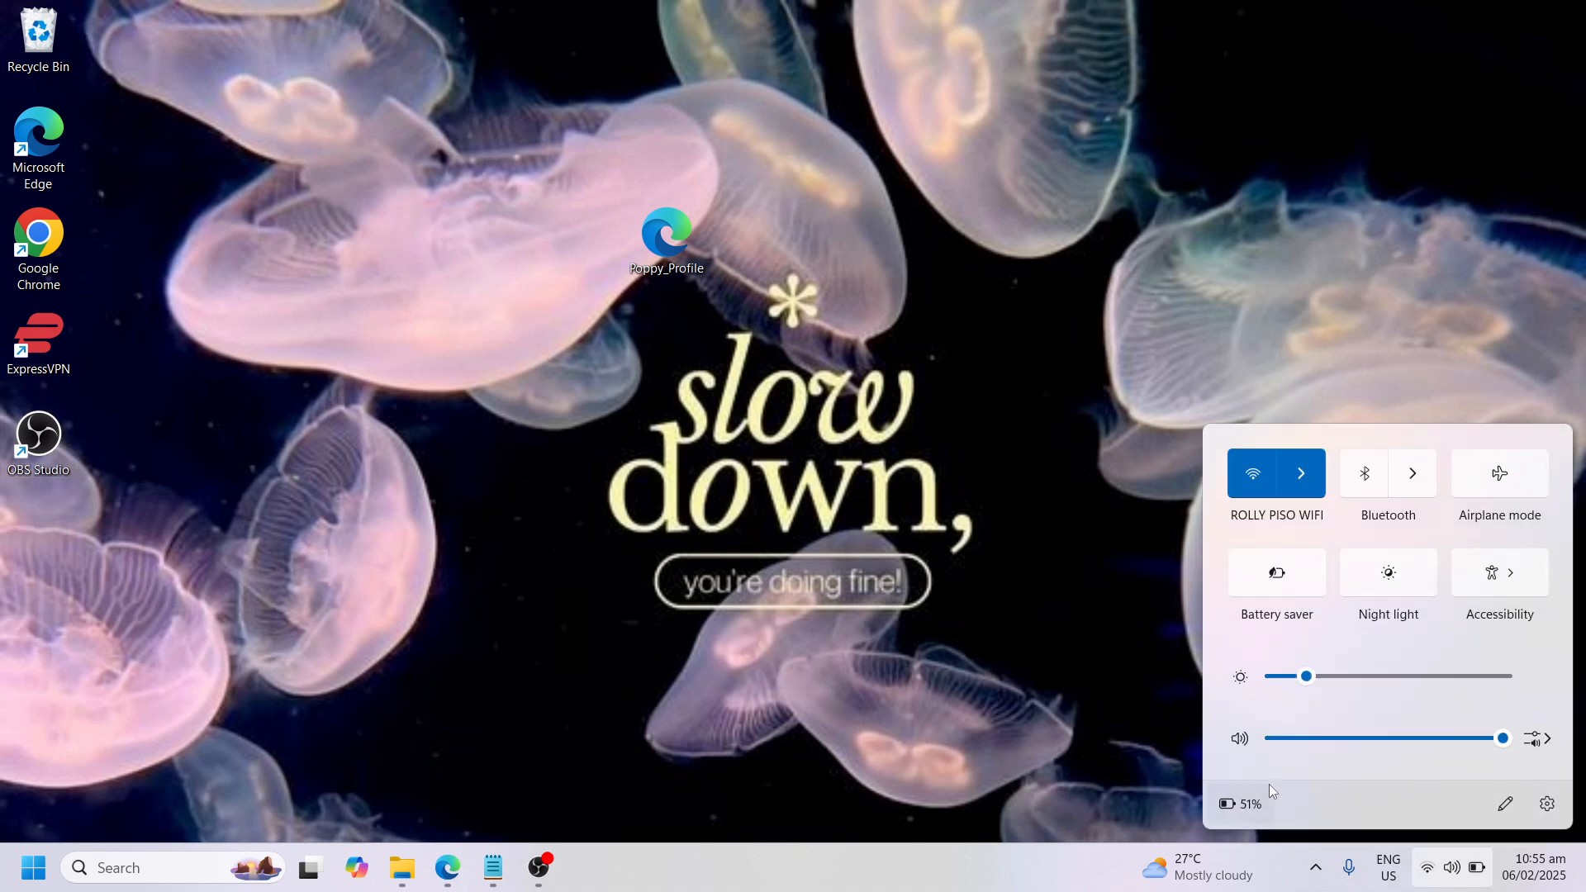
right_click(1242, 747)
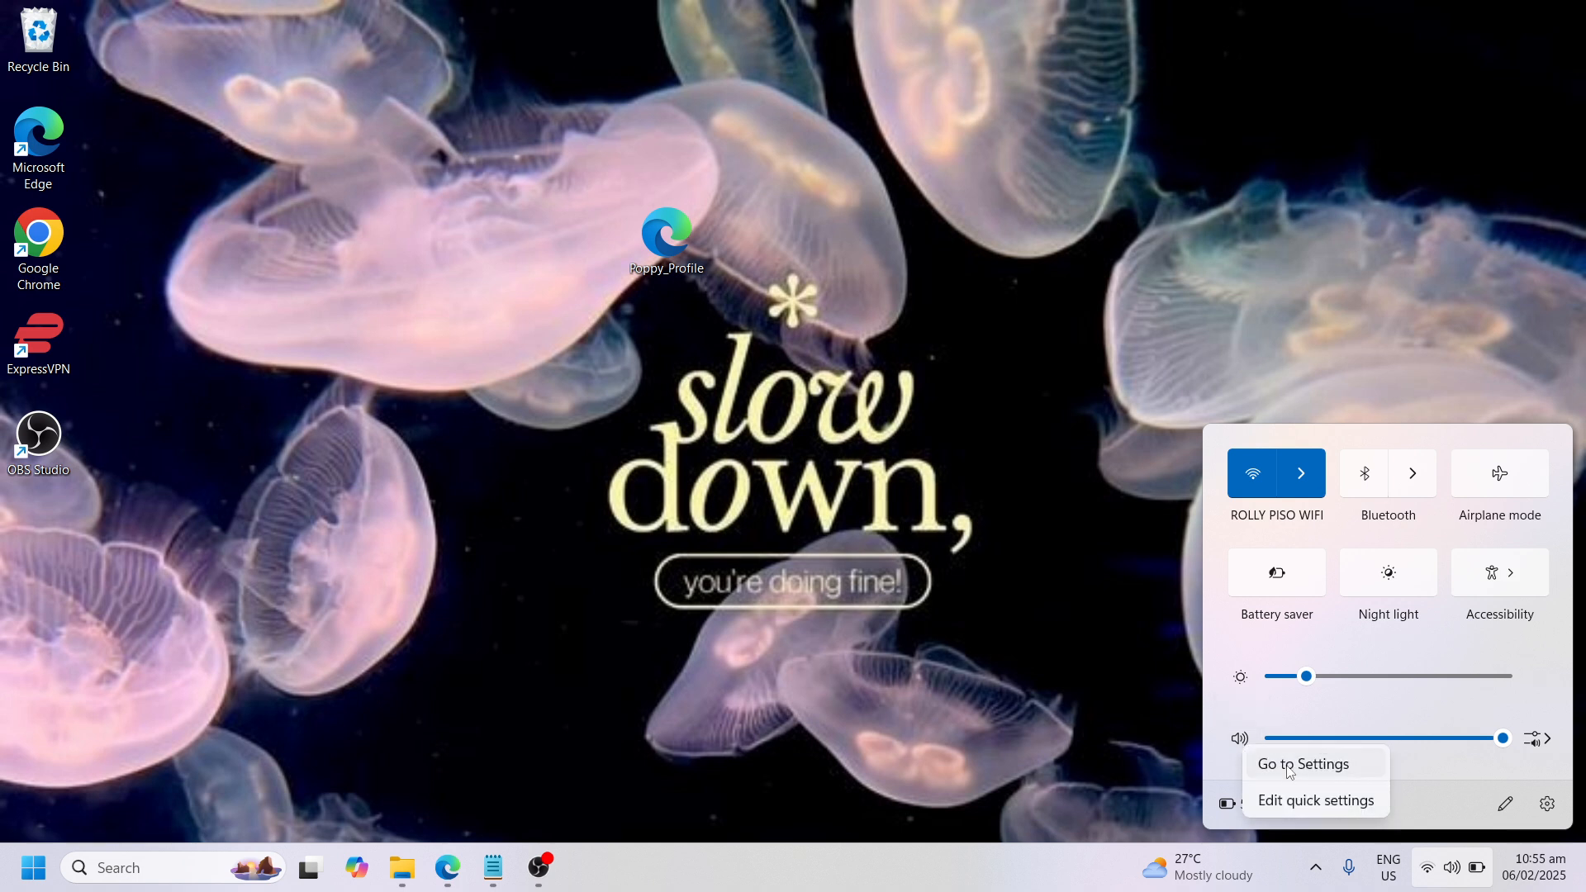
click(1287, 768)
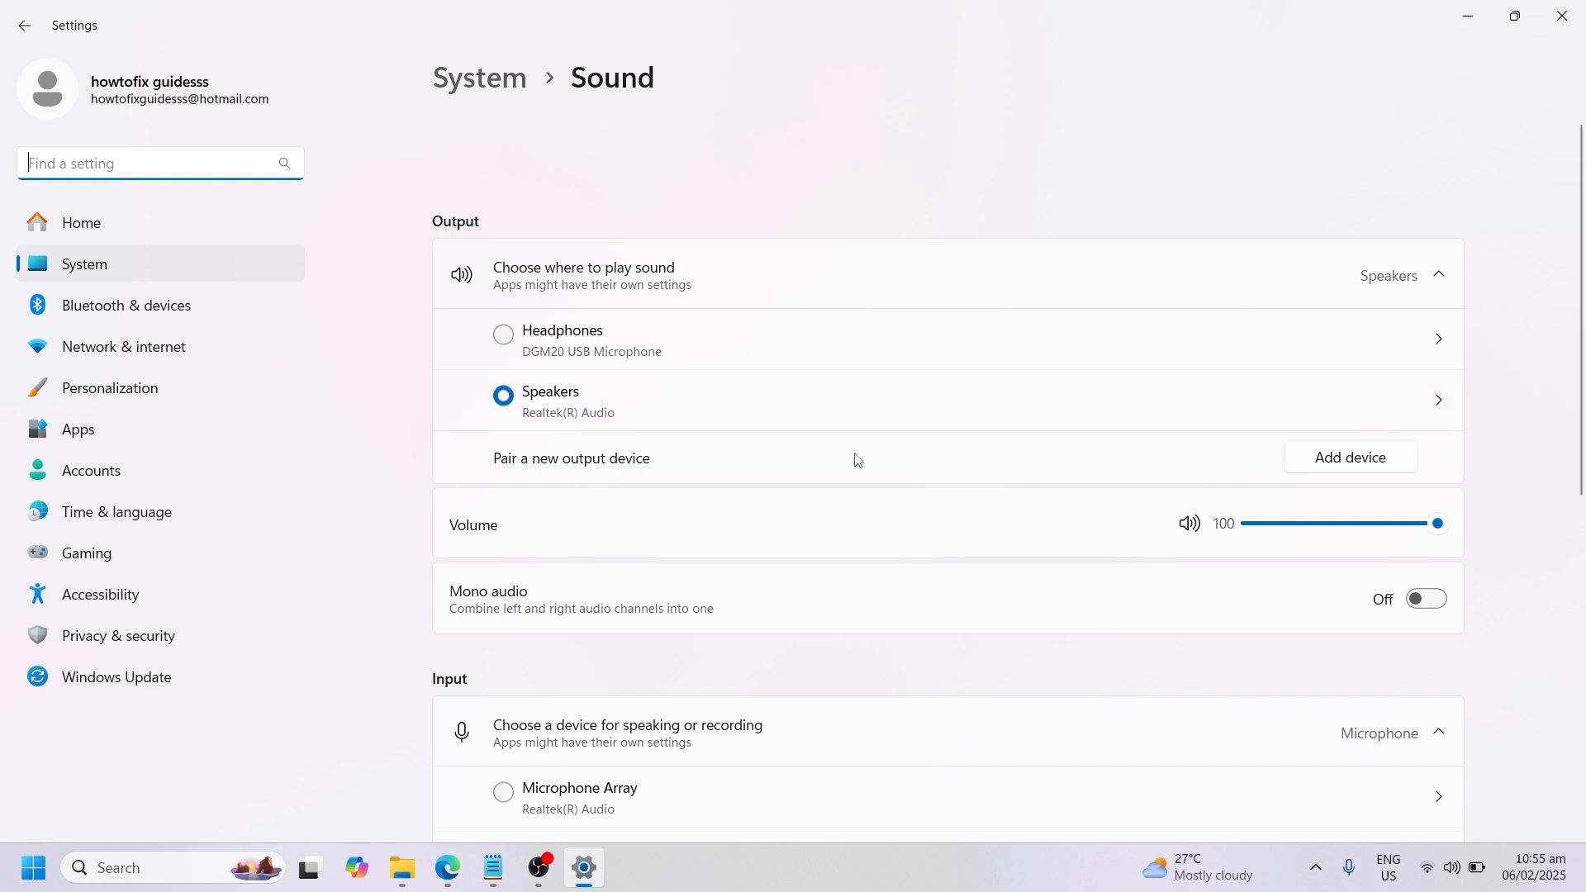
Set the output volume to the maximum of 100 and the microphone input volume to 64.
mouse_move(1444, 533)
mouse_down()
mouse_move(1303, 537)
mouse_move(1464, 533)
mouse_up()
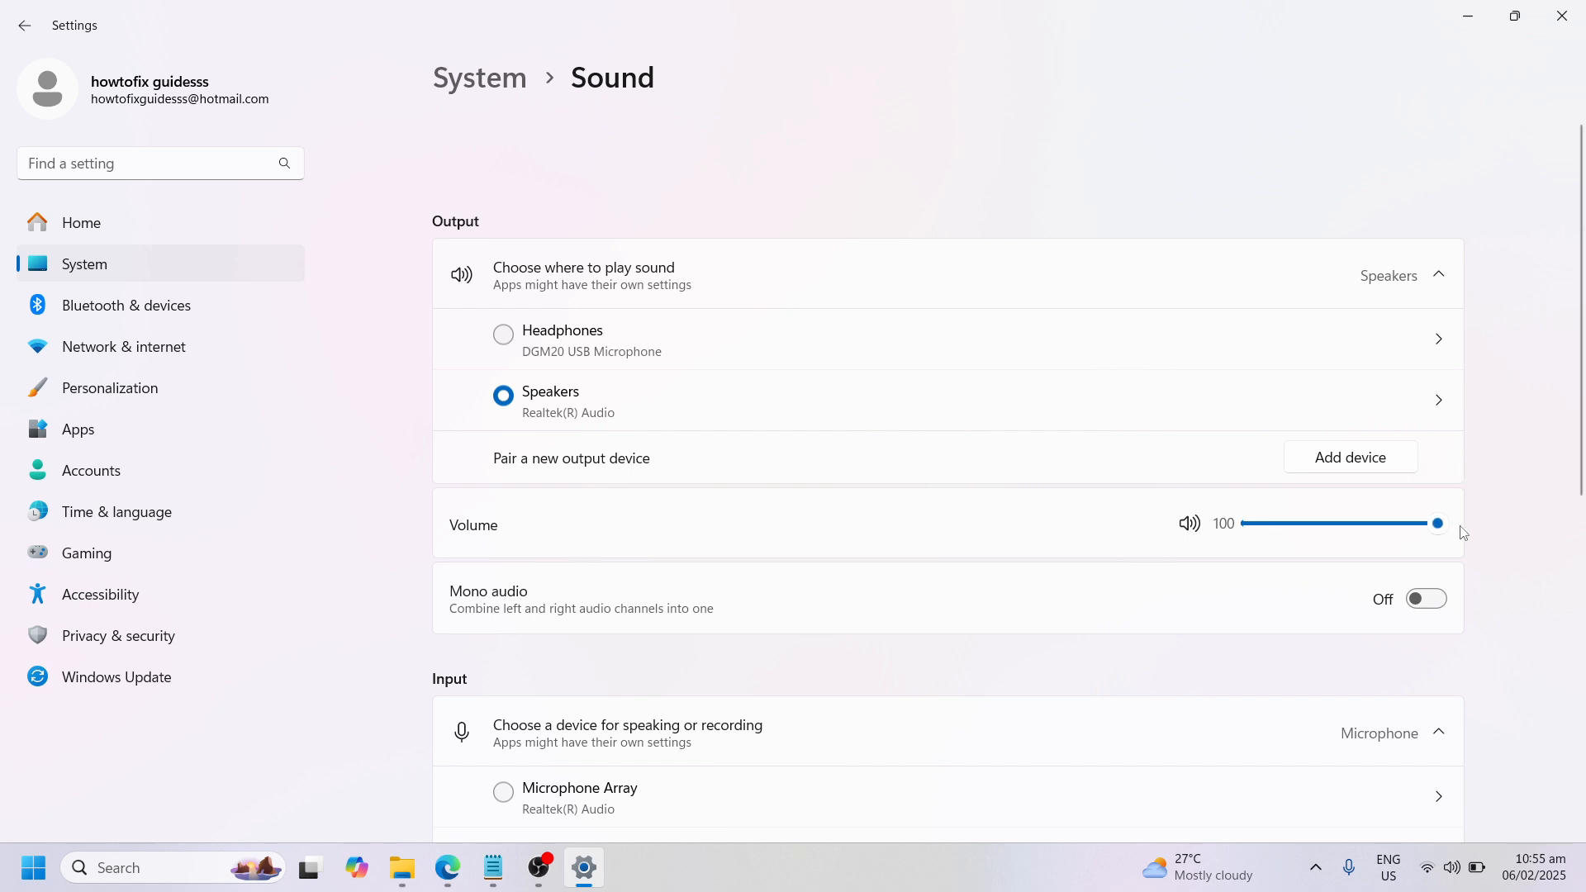
drag(1582, 464, 1583, 704)
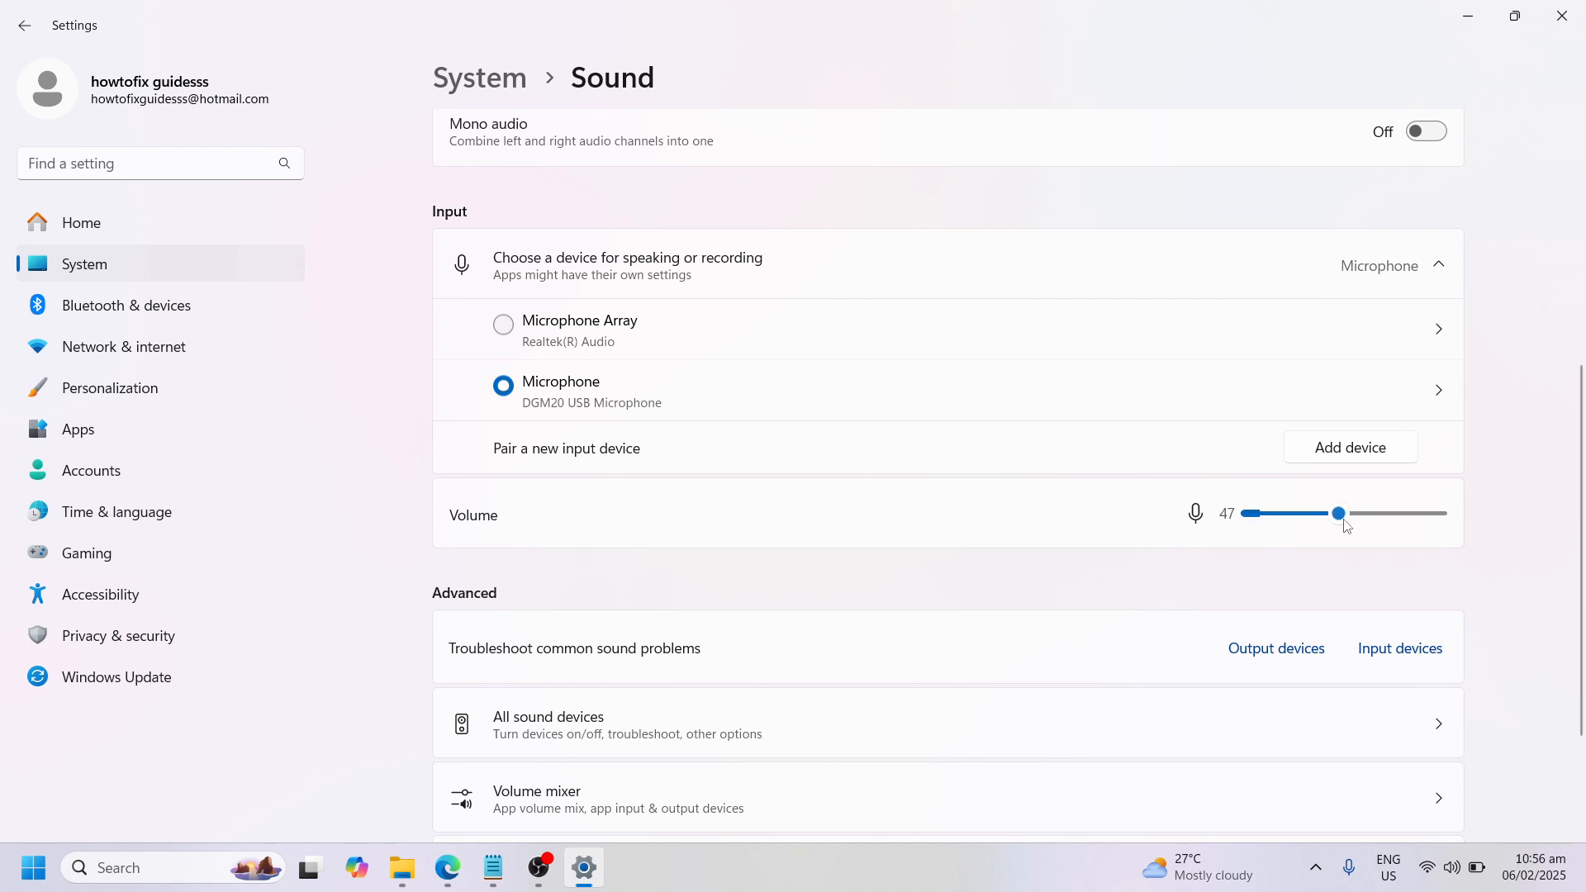
drag(1339, 516, 1374, 525)
Open the additional sound settings and review the lists of playback and recording devices.
drag(1579, 539, 1582, 709)
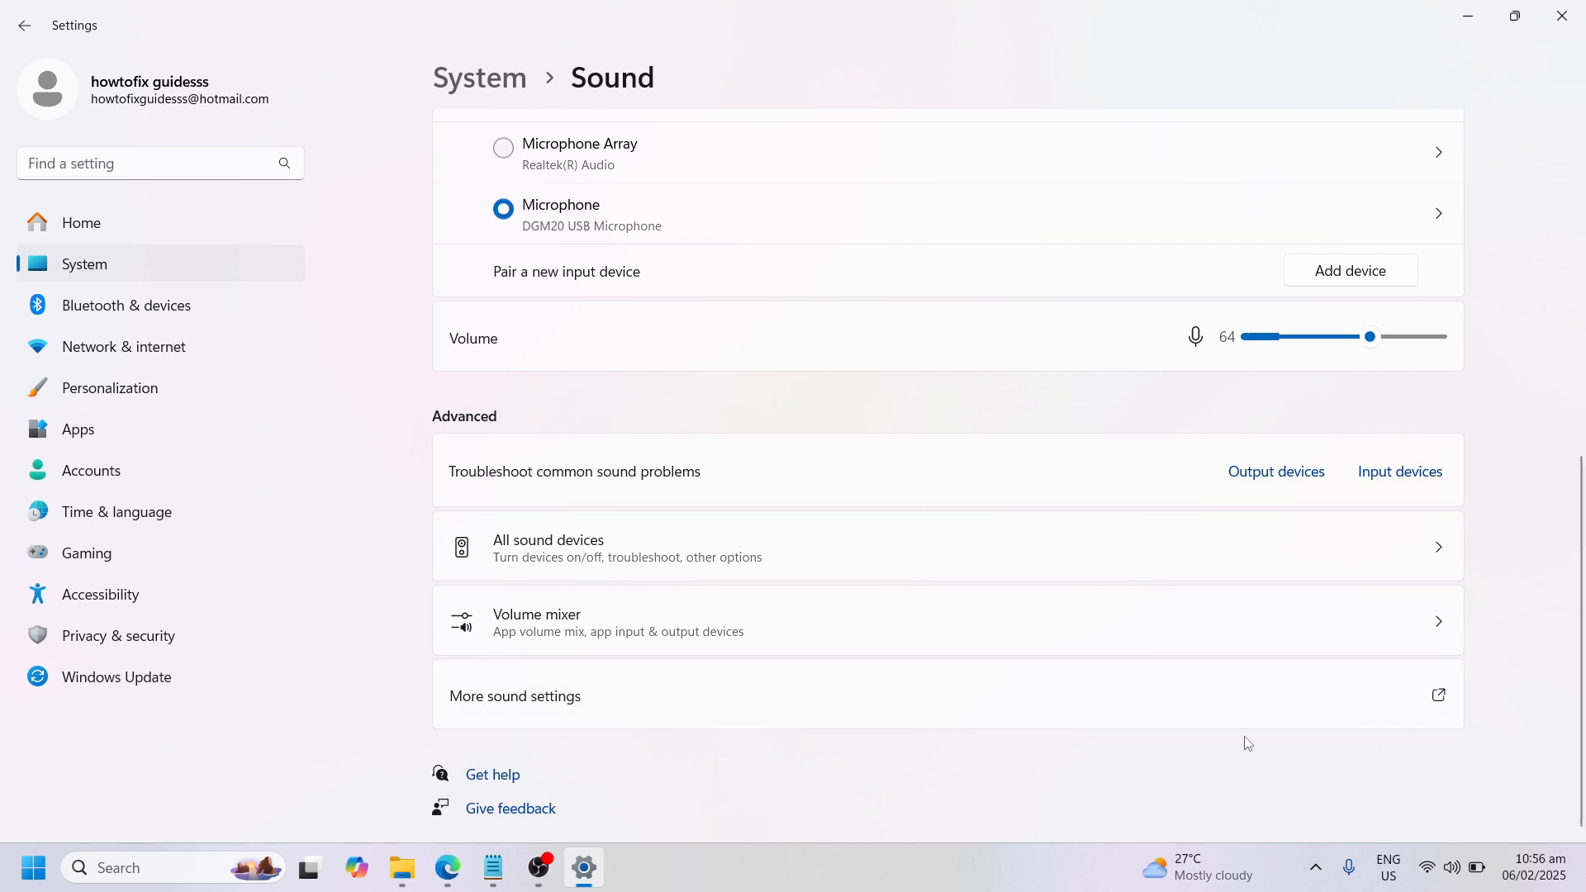
click(1043, 716)
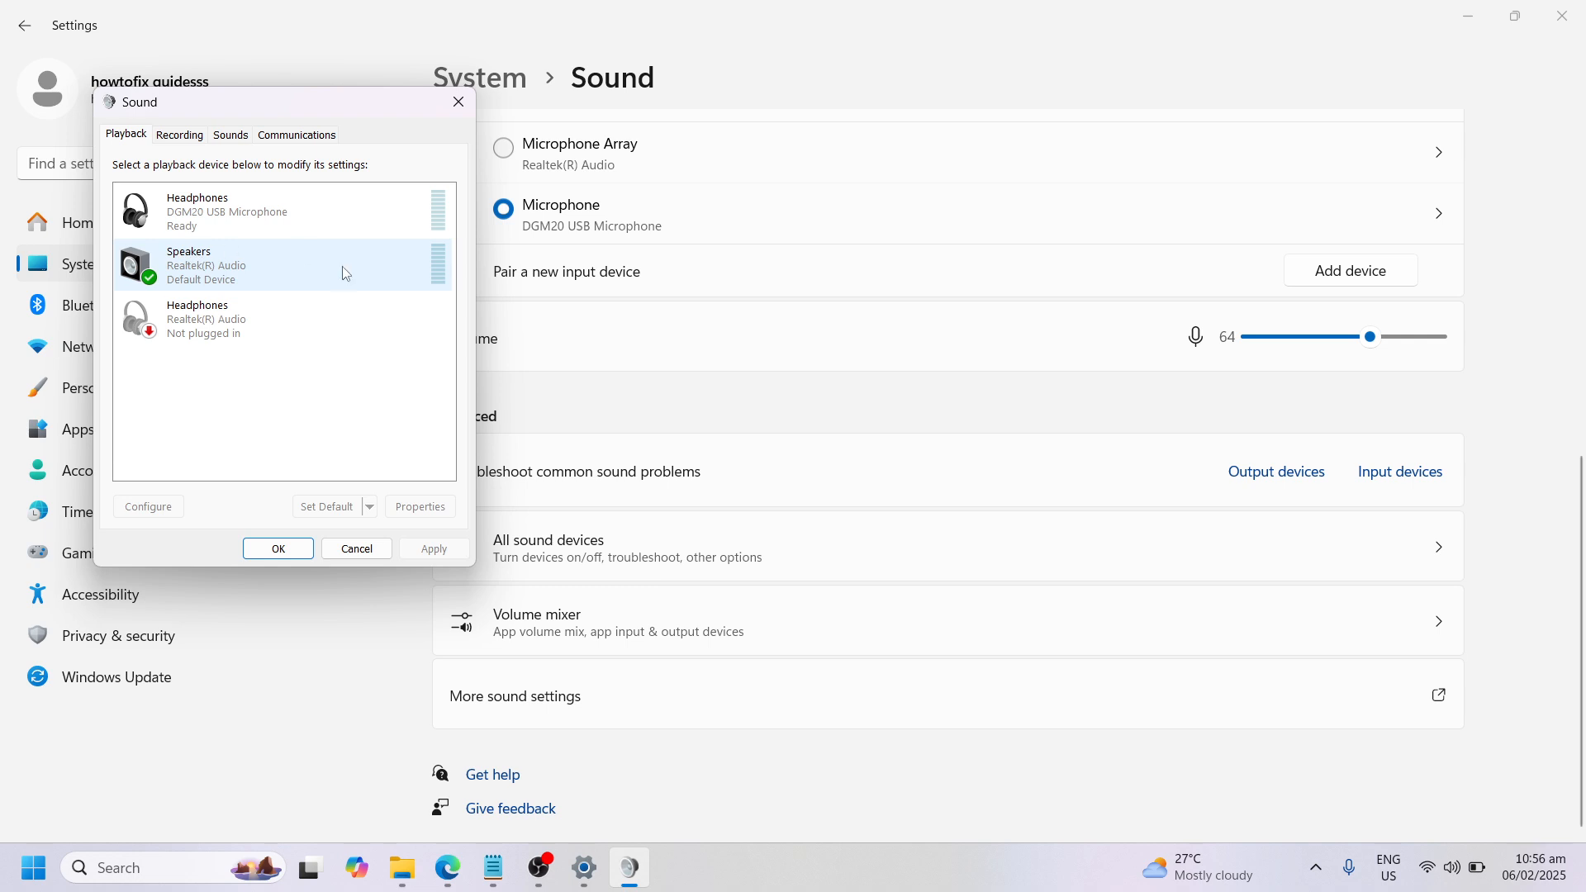
click(180, 135)
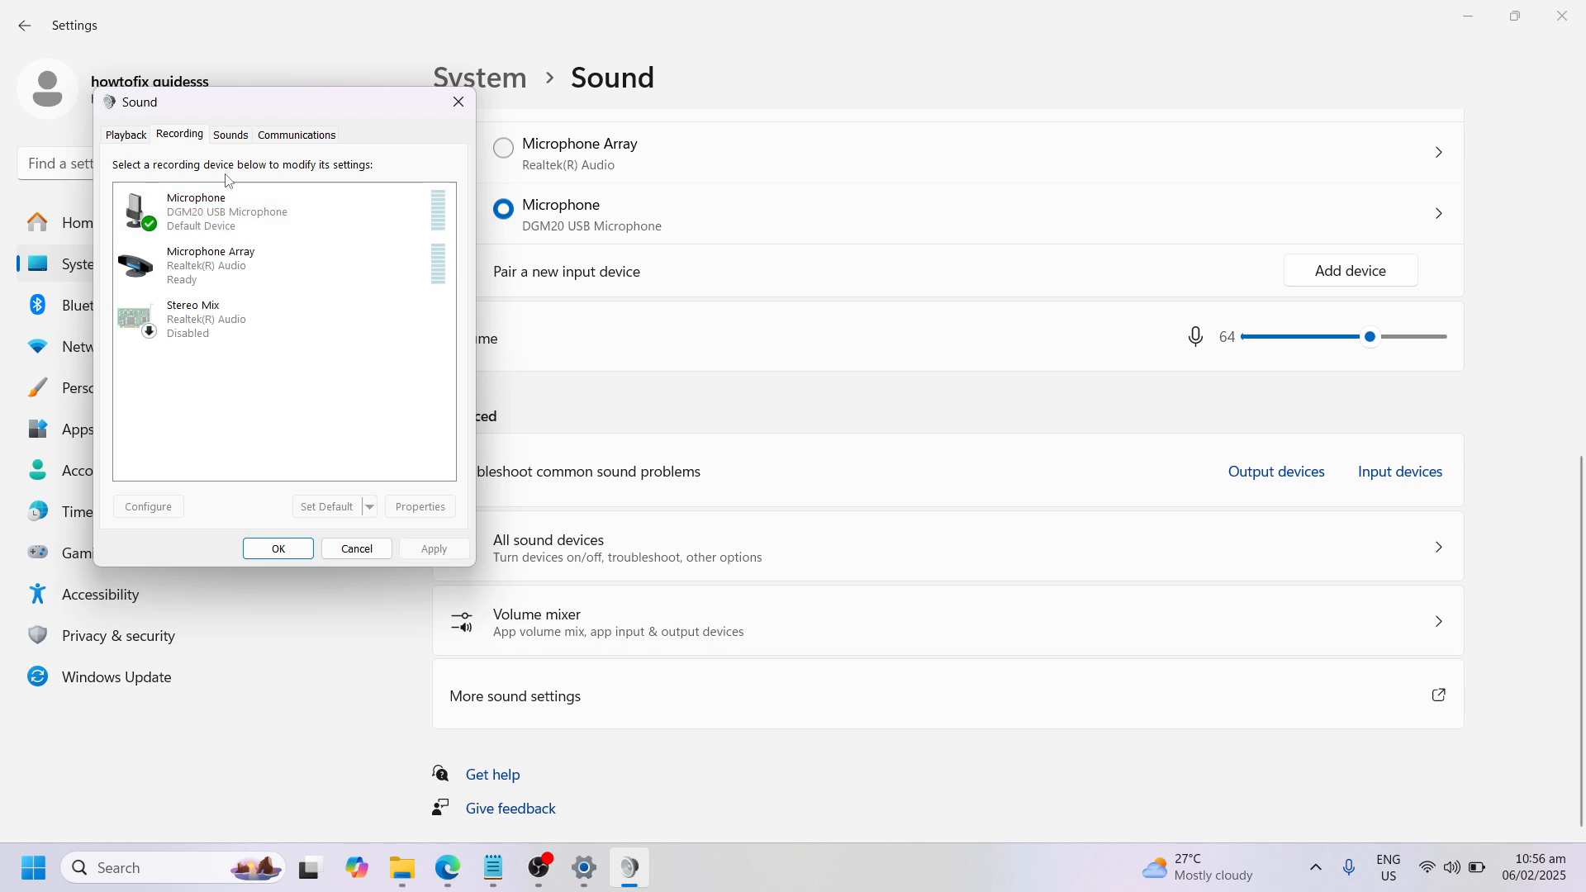
Choose Windows Default as the sound scheme and close the Sound dialog without applying.
click(231, 137)
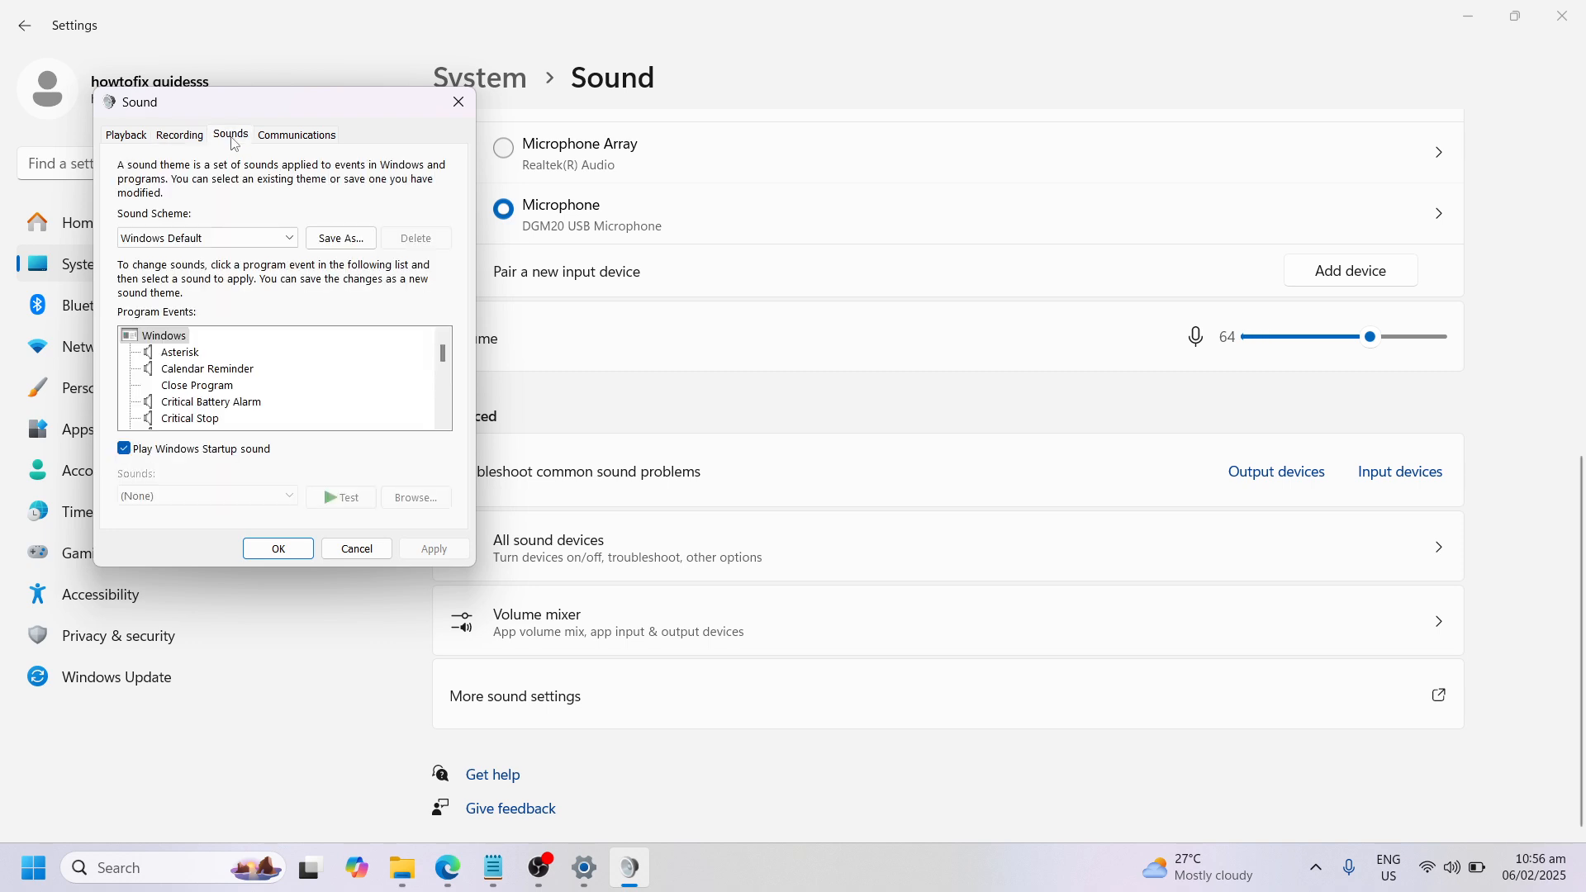
click(291, 240)
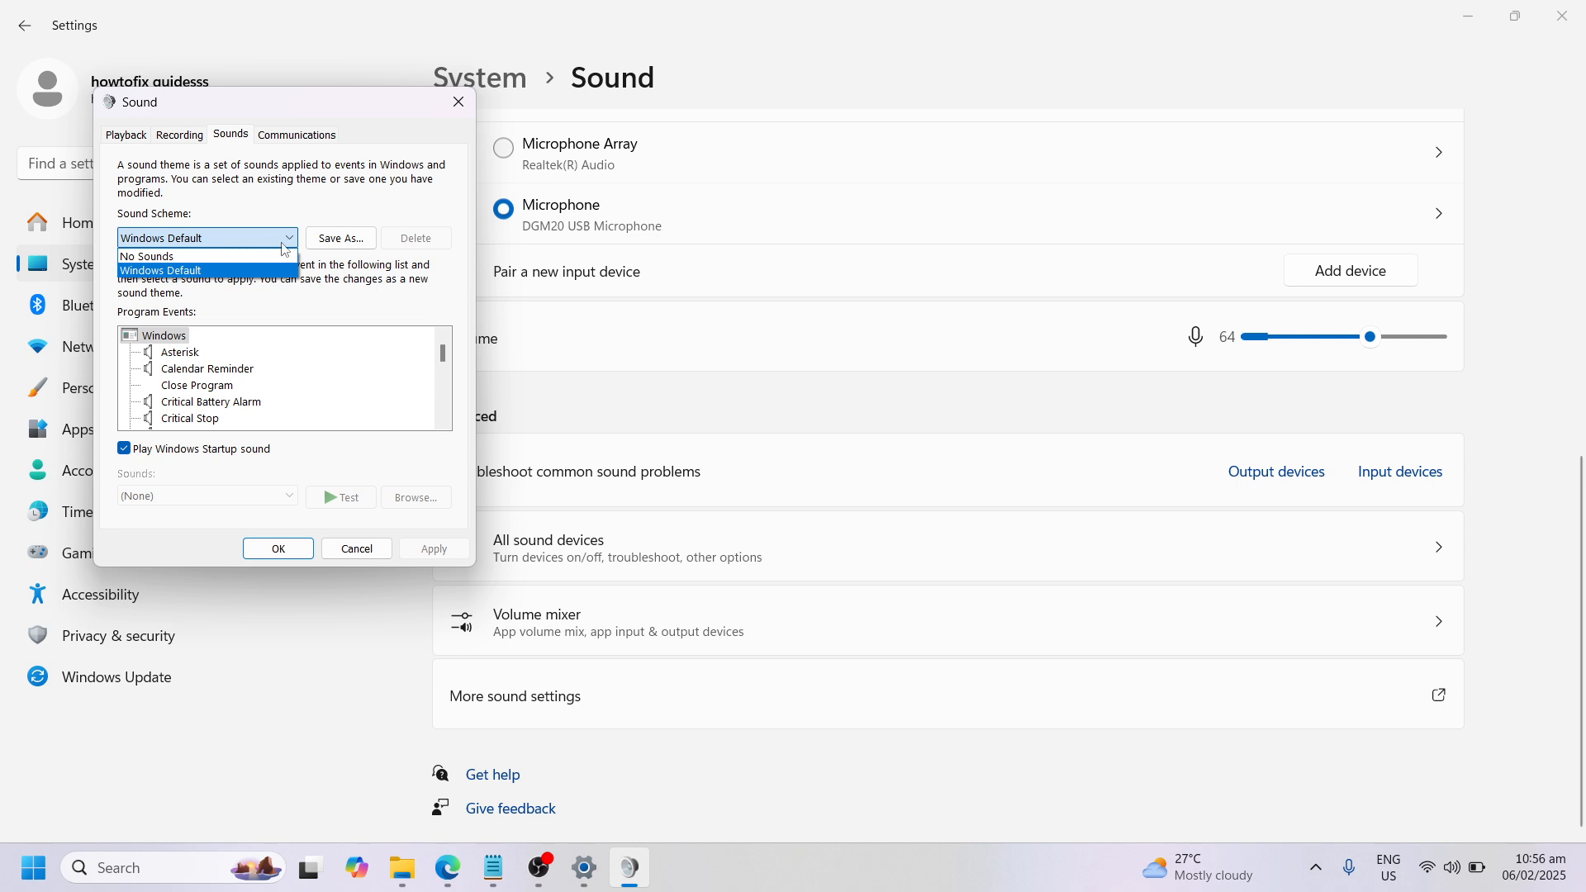
click(298, 236)
click(298, 236)
click(299, 236)
click(297, 237)
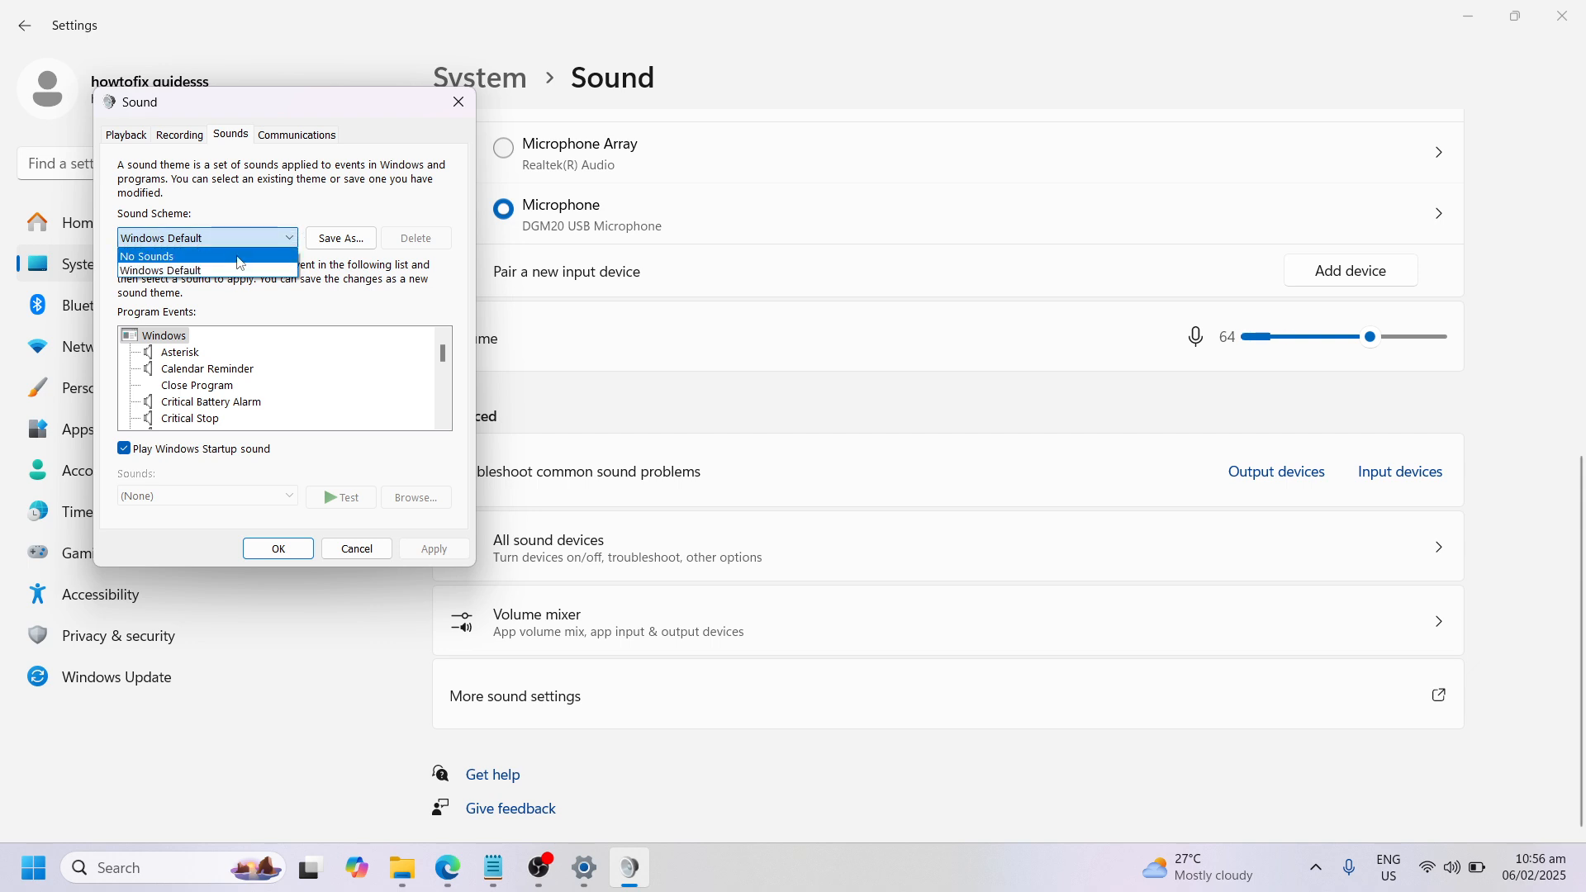
click(237, 272)
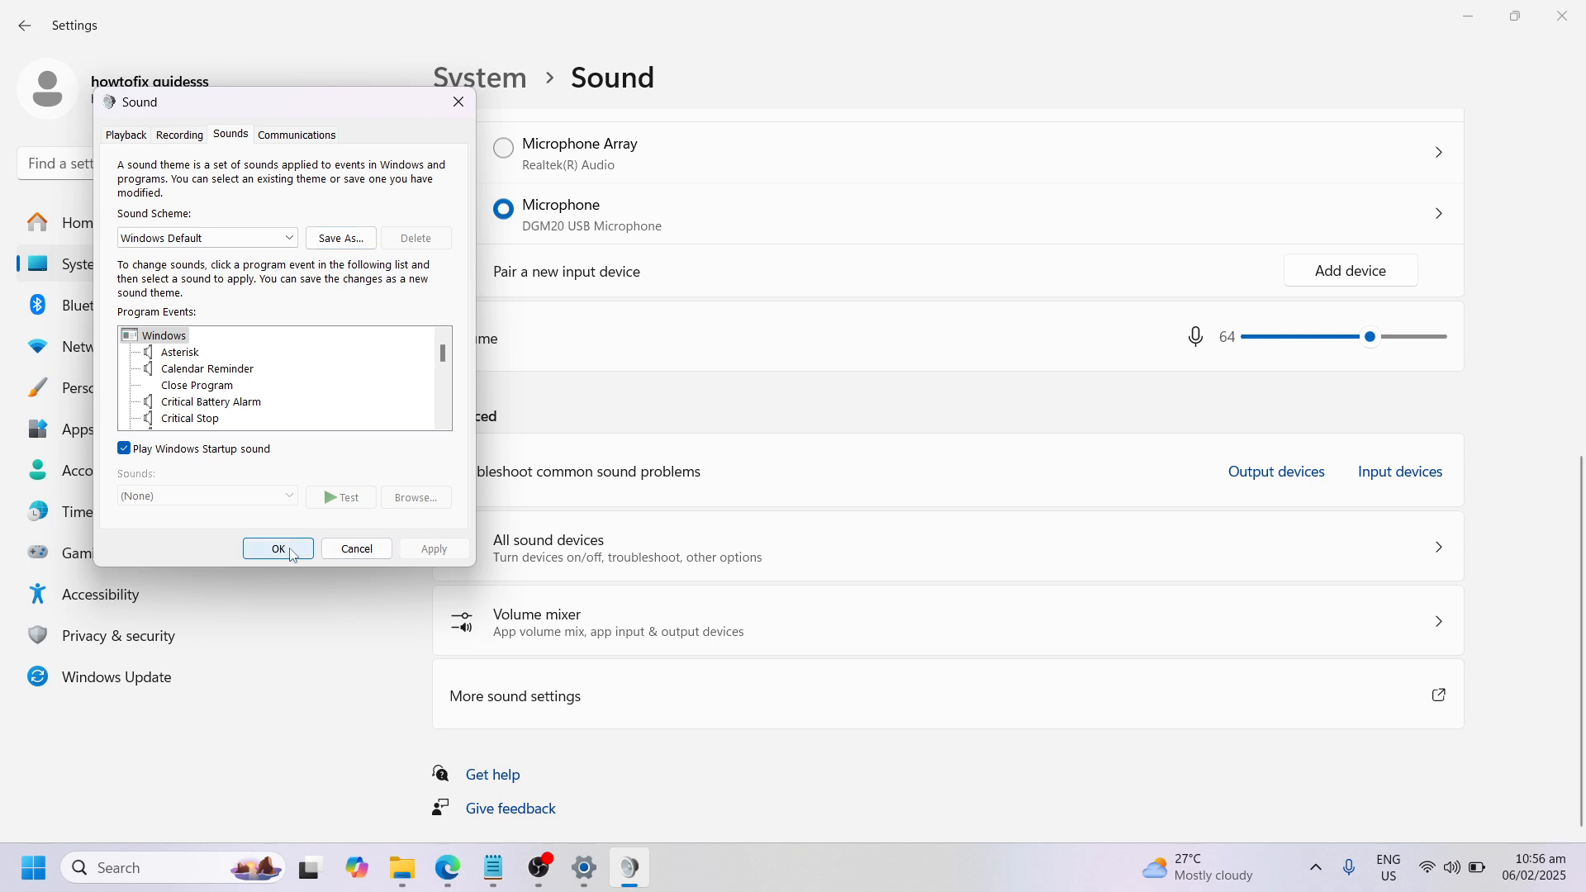
click(456, 110)
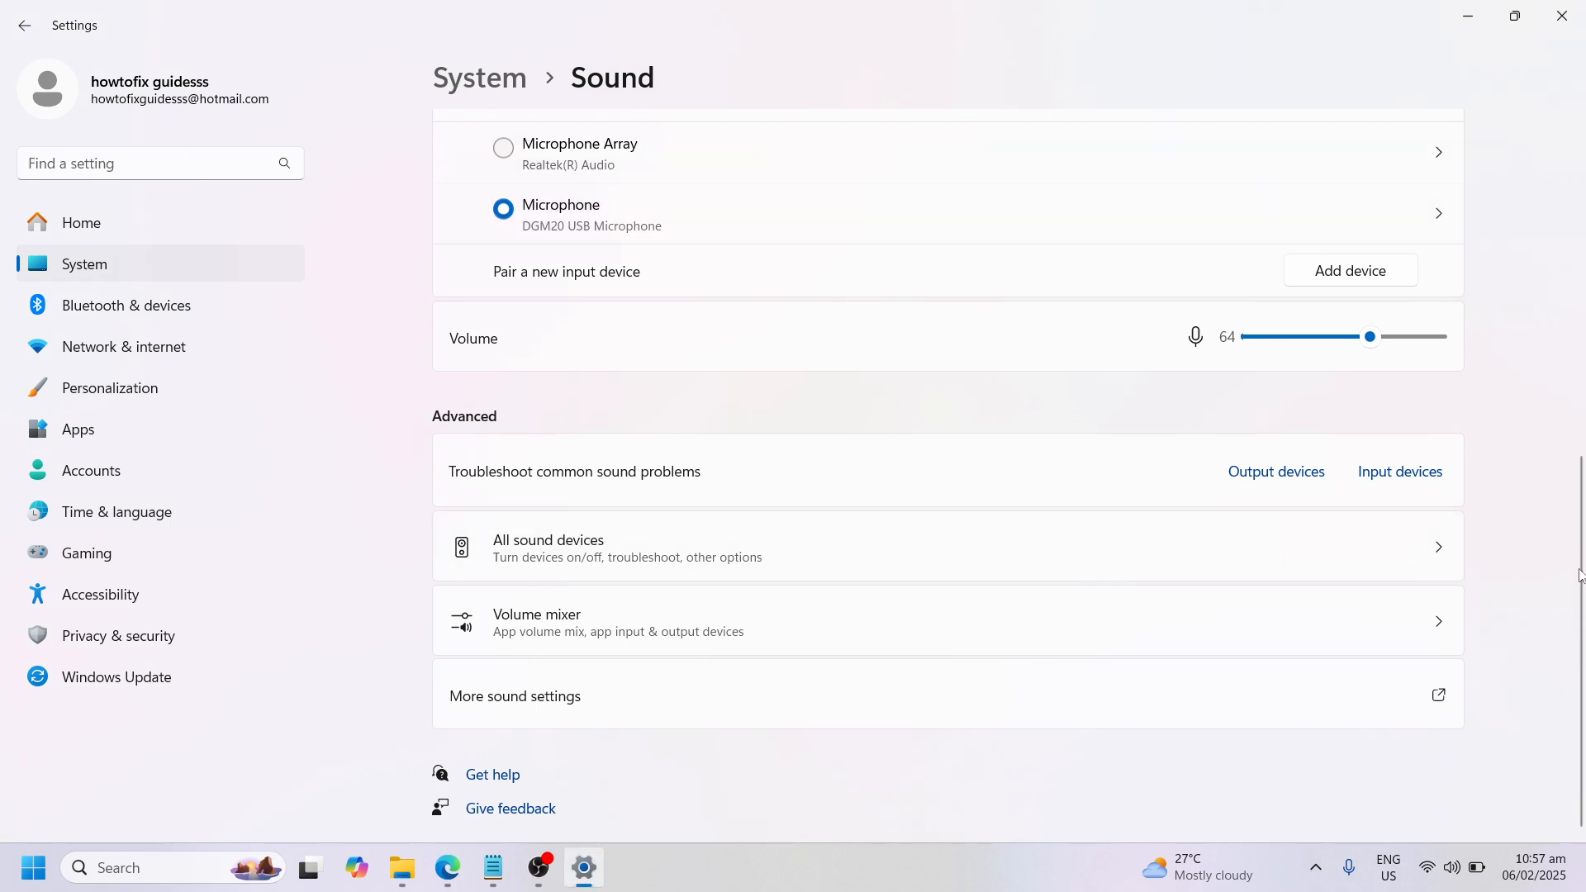
Start the sound troubleshooter for output devices, close it, and start the one for input devices.
scroll(1579, 584, up, 1)
scroll(1580, 590, down, 1)
click(1270, 482)
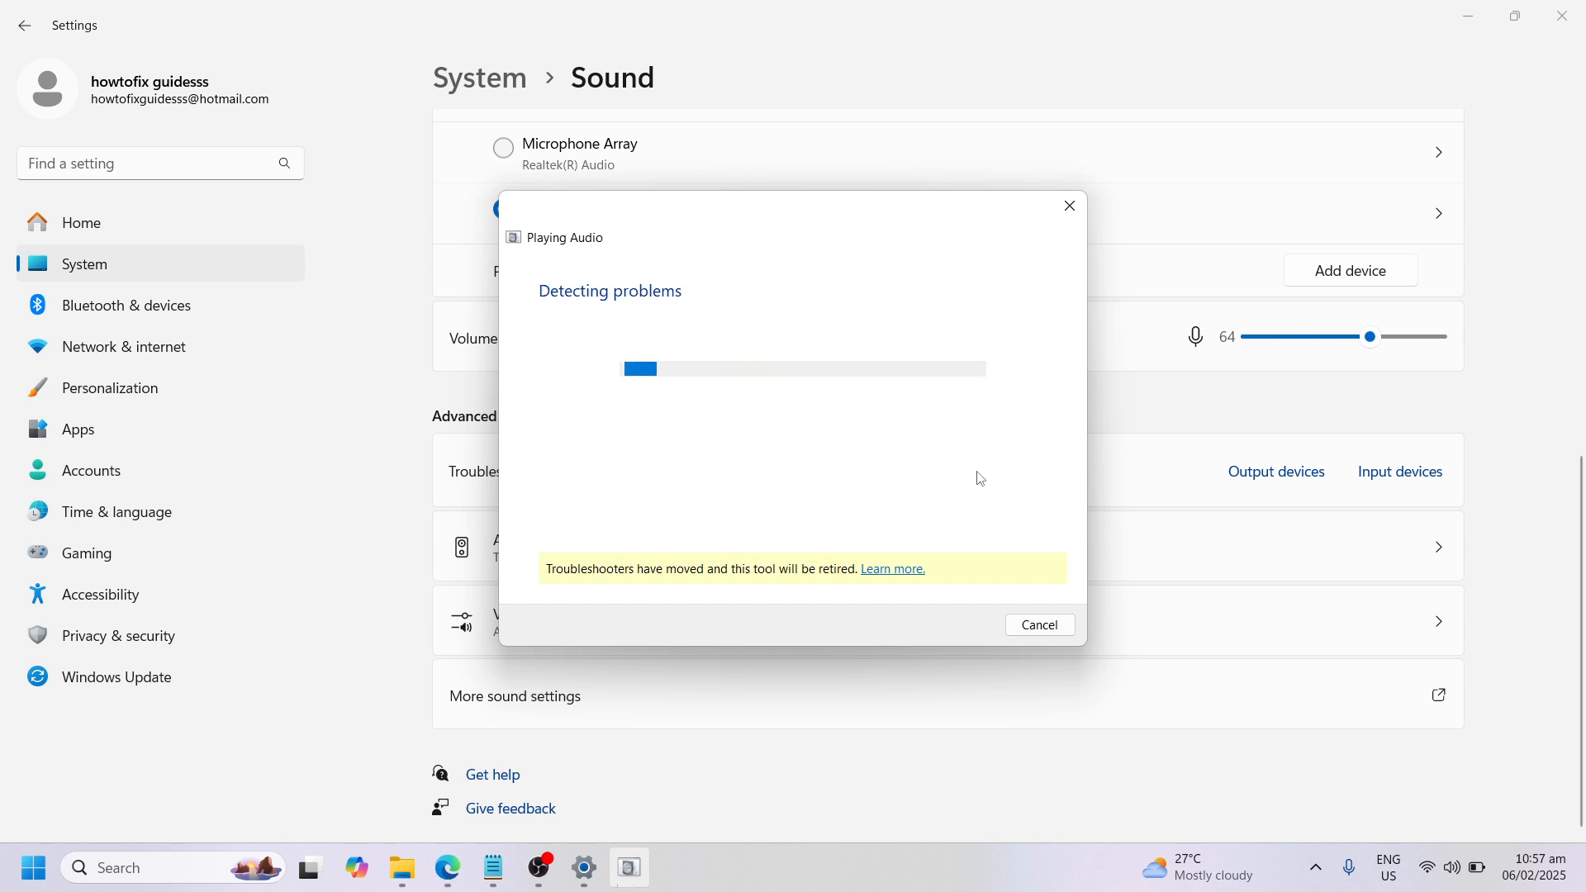
click(1070, 207)
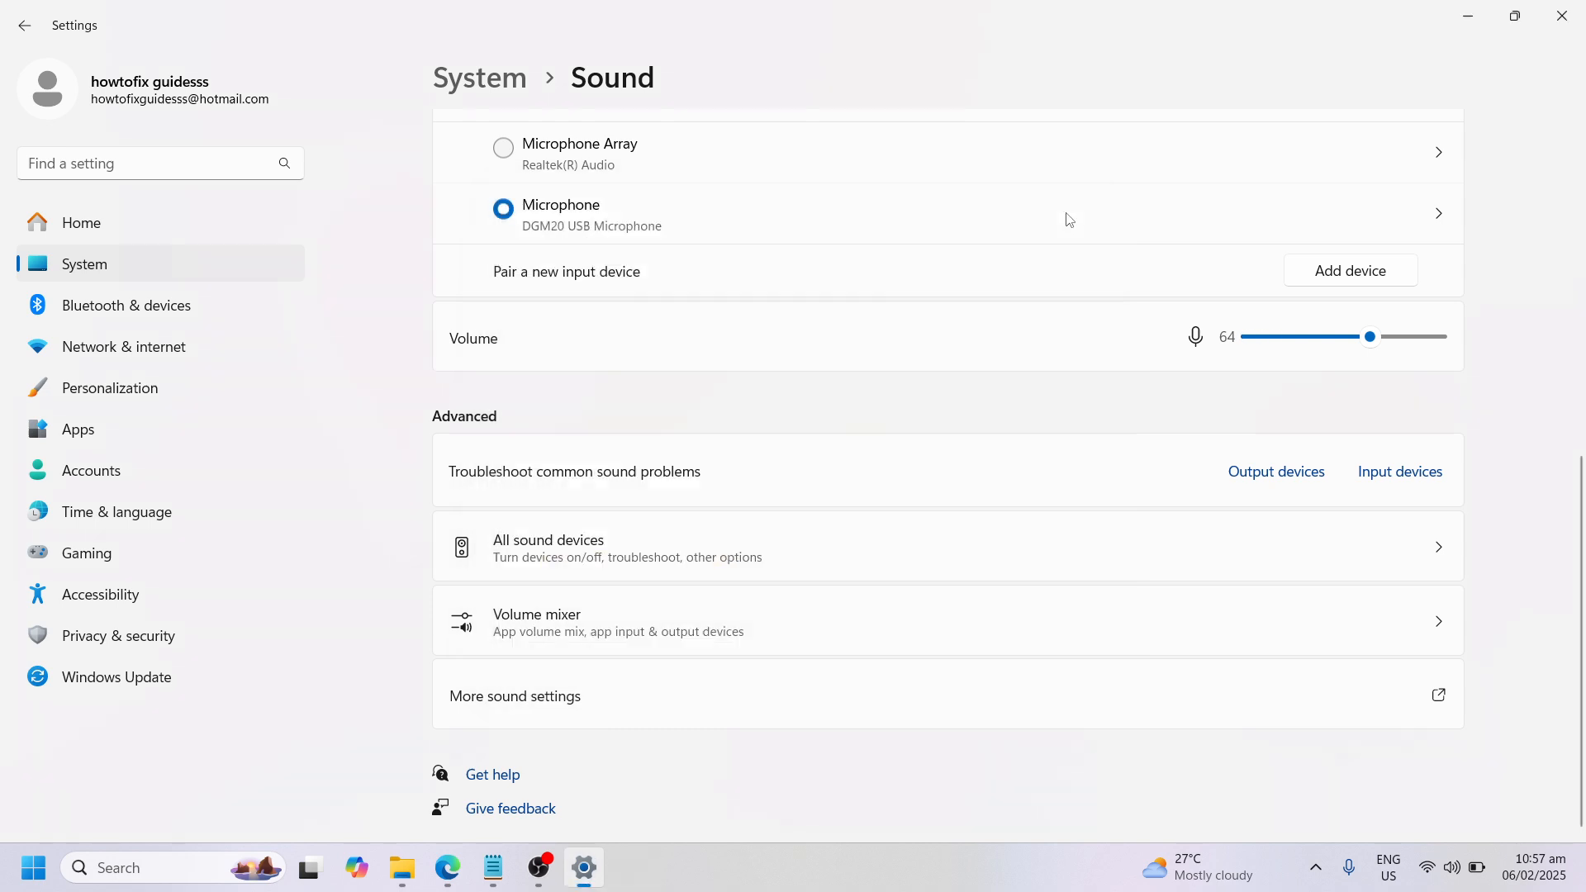
click(1379, 474)
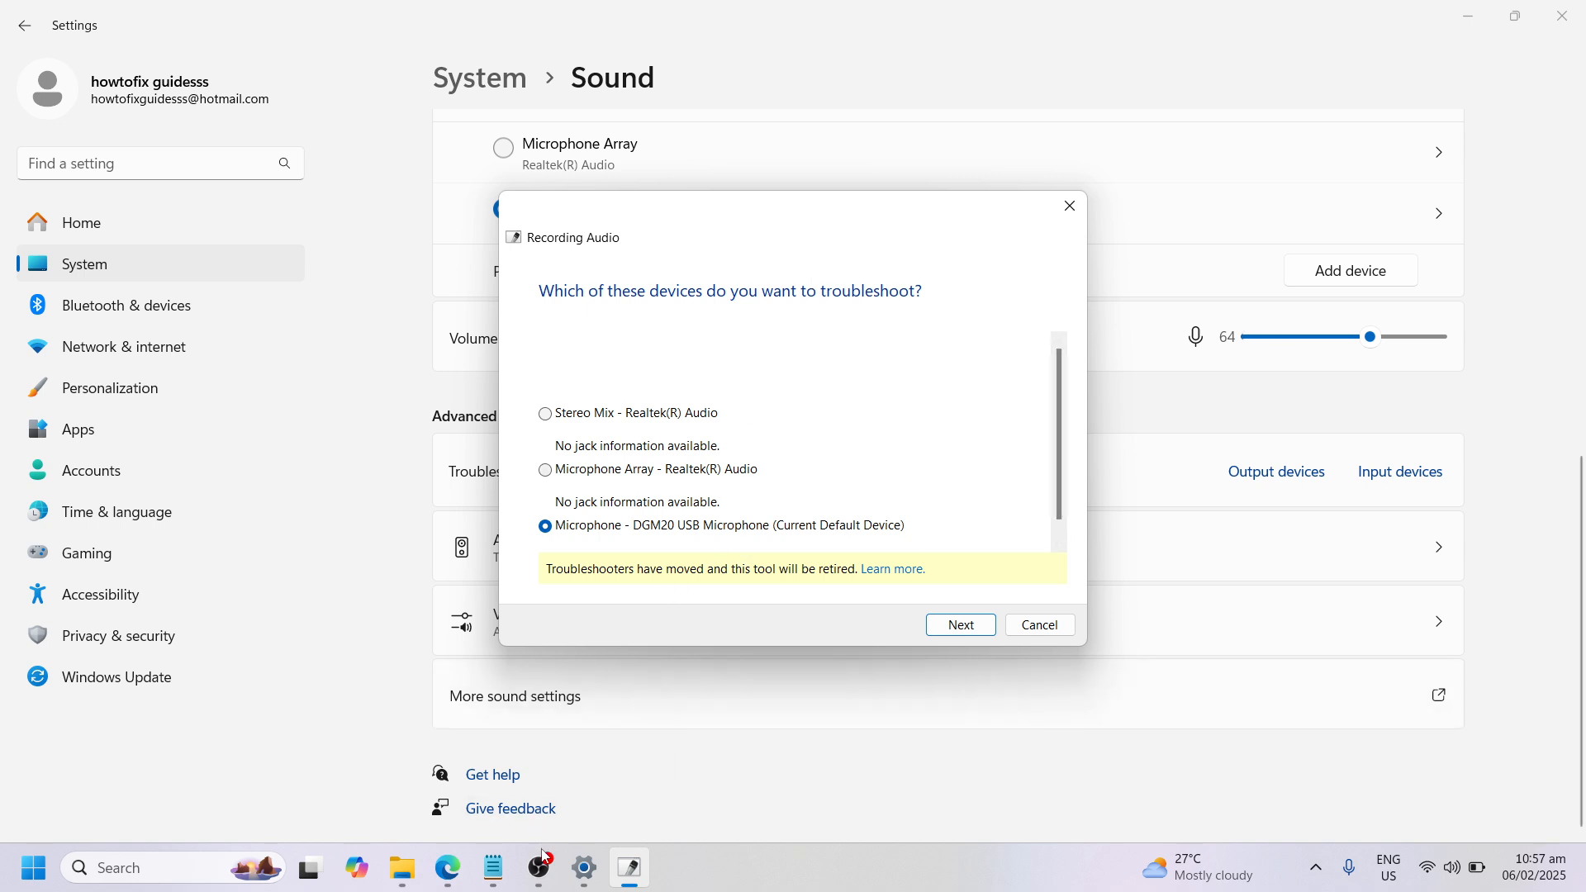
mouse_move(541, 876)
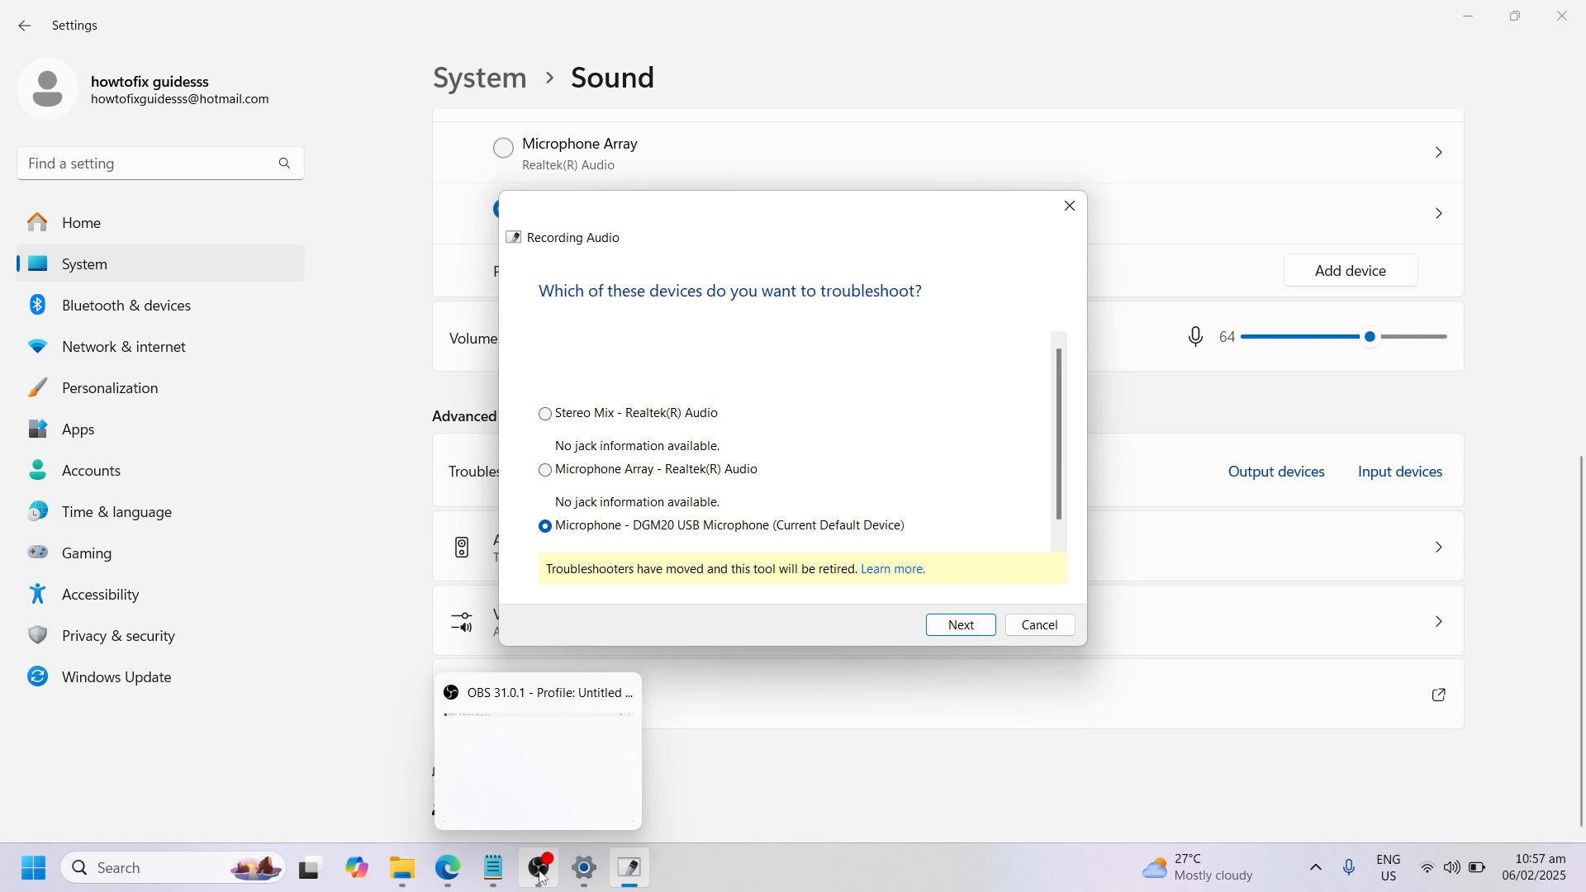
click(549, 800)
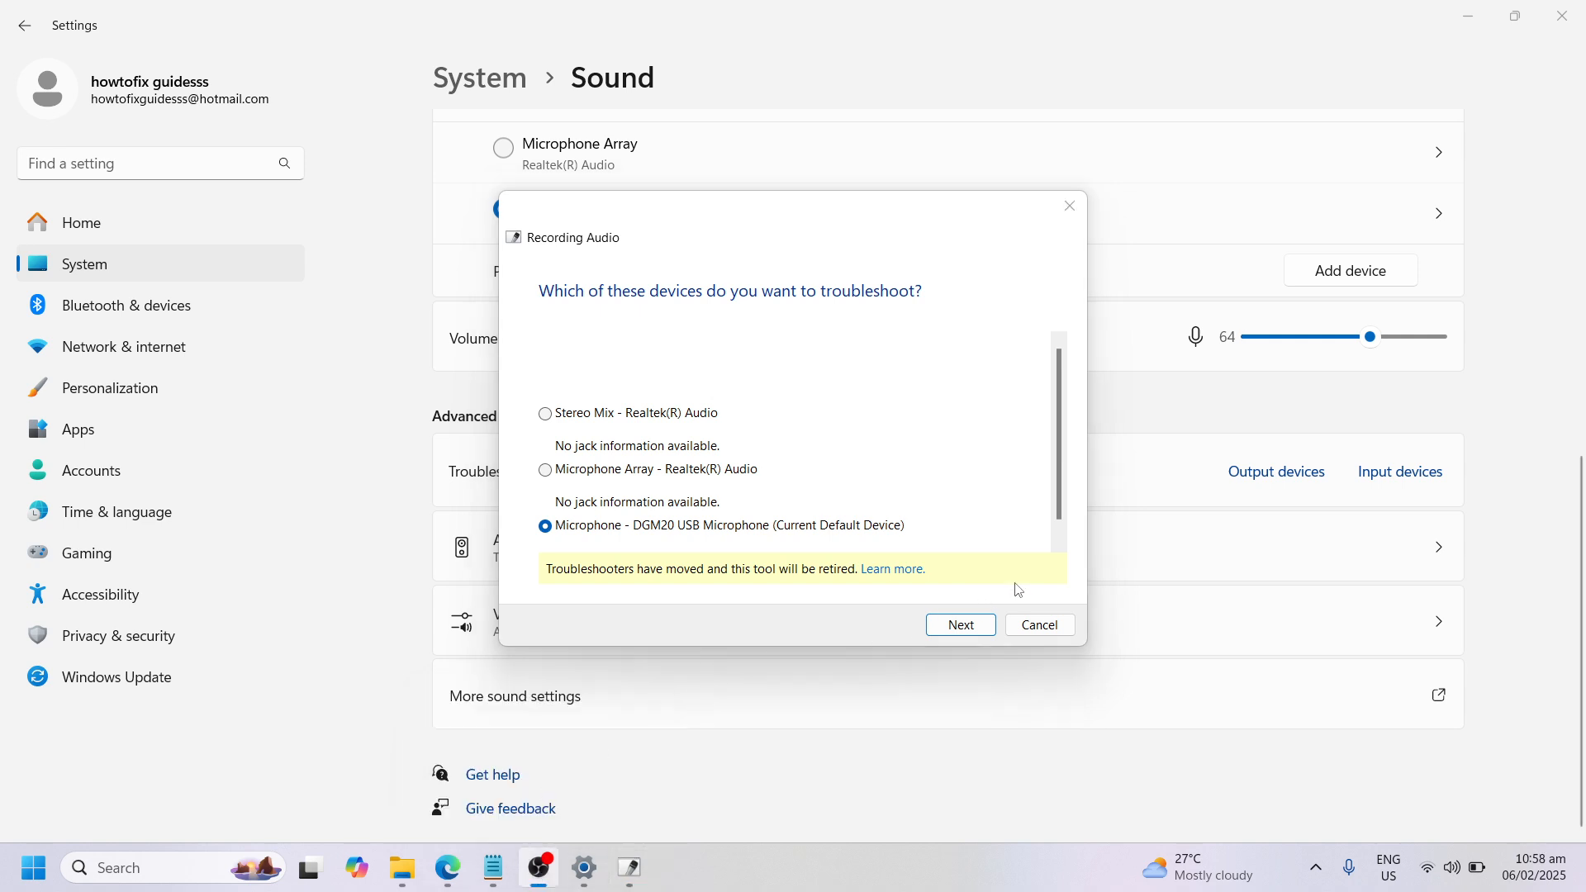